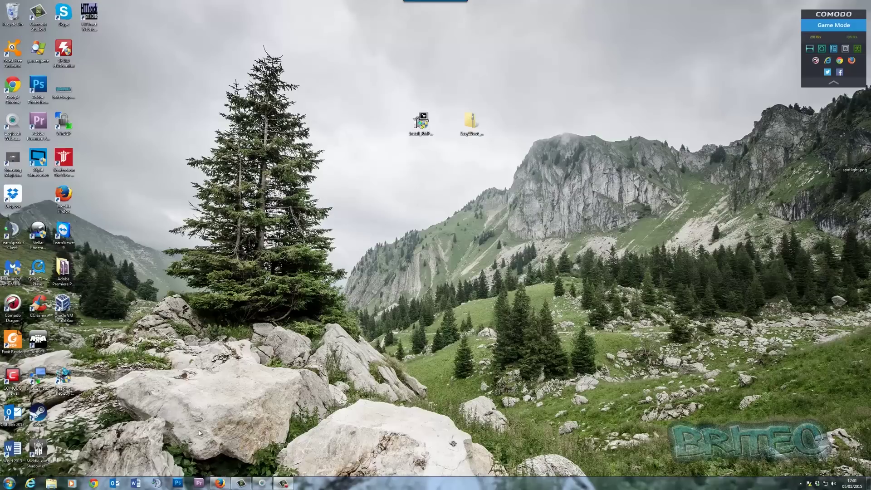
- Switch to Firefox and look over the RMPrepUSB and Easy2Boot home pages, then return to the desktop
left_click(220, 483)
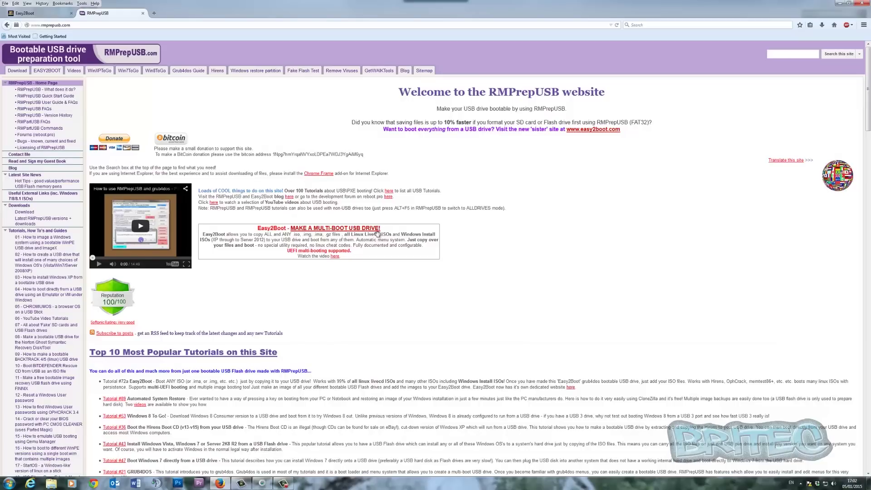
left_click(29, 15)
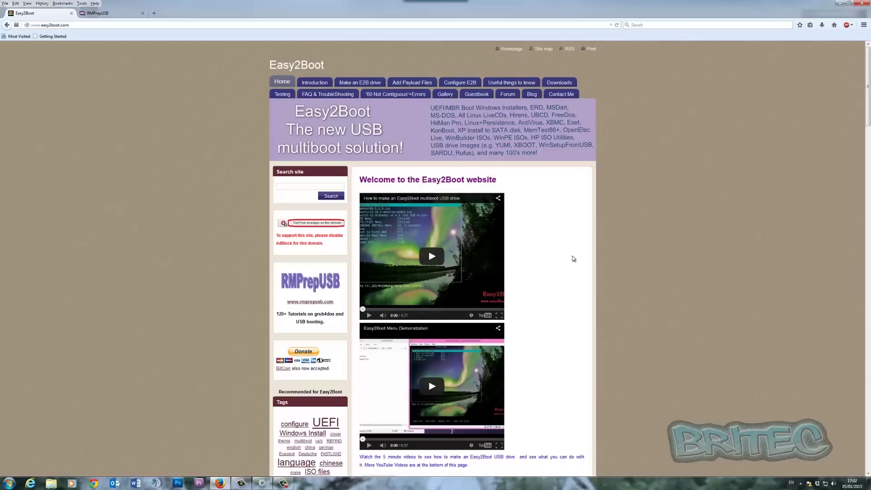
scroll(666, 180, "down", 2)
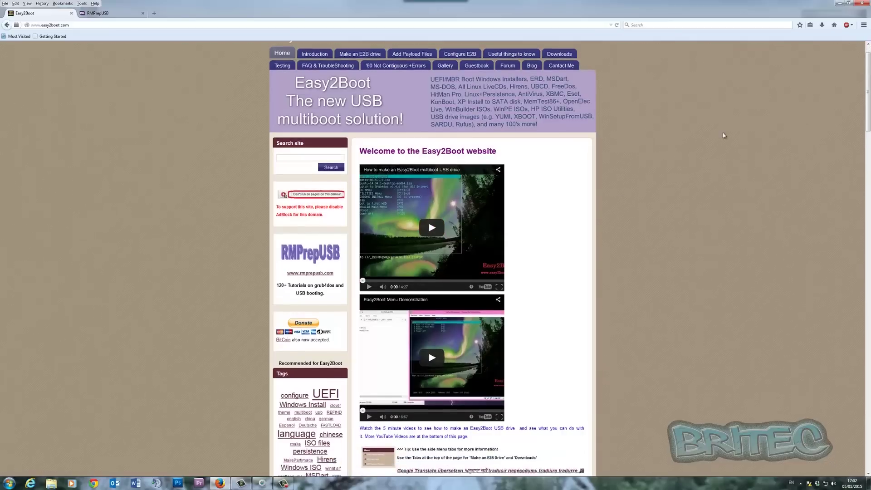
scroll(563, 171, "down", 5)
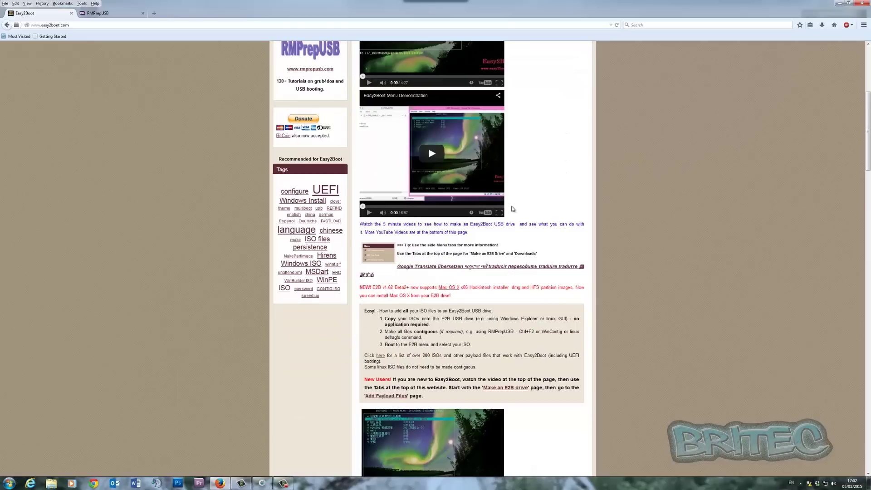
scroll(554, 213, "up", 4)
scroll(554, 212, "up", 2)
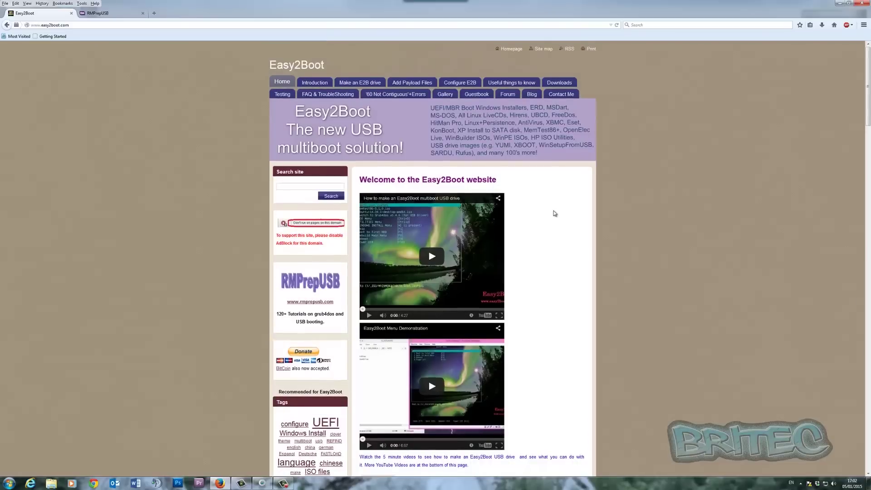
left_click(839, 3)
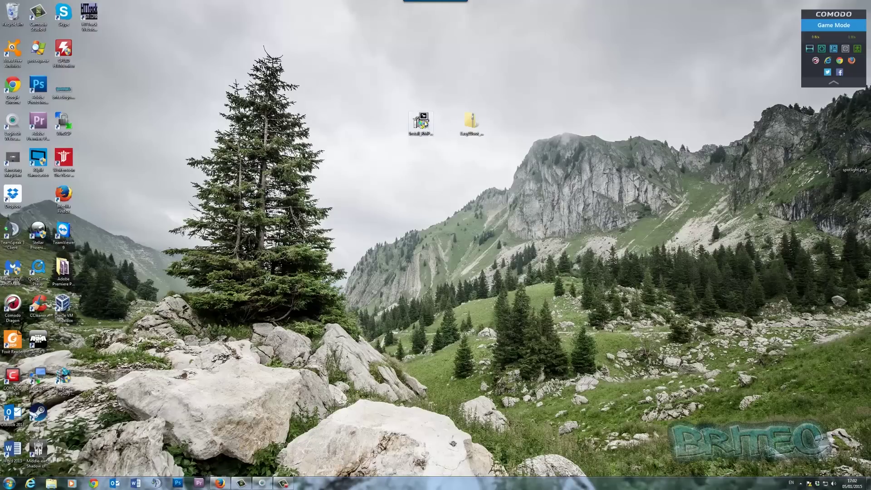
- Install RMPrepUSB from the desktop installer in English with the required program, Start Menu shortcuts and desktop shortcut
double_click(422, 121)
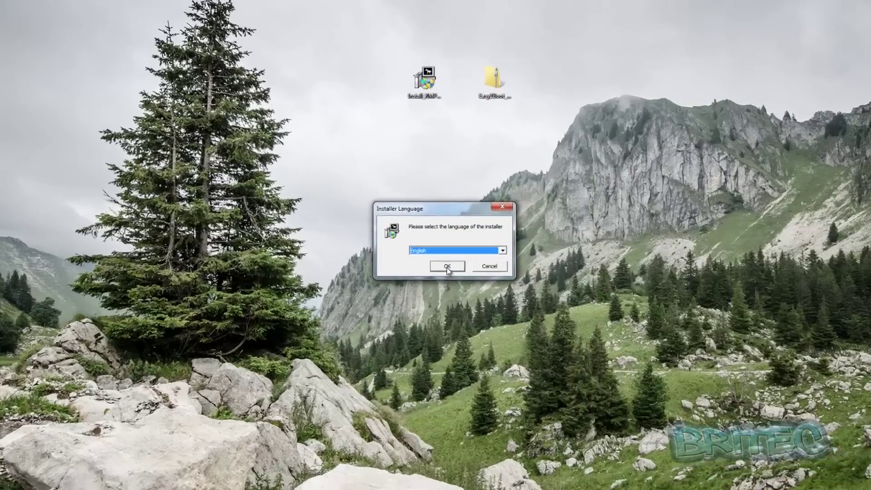
left_click(447, 267)
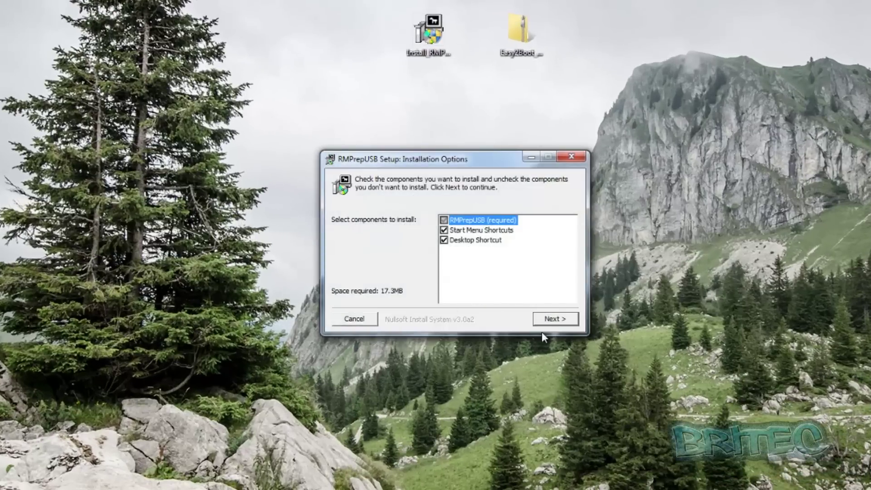
left_click(551, 320)
left_click(557, 320)
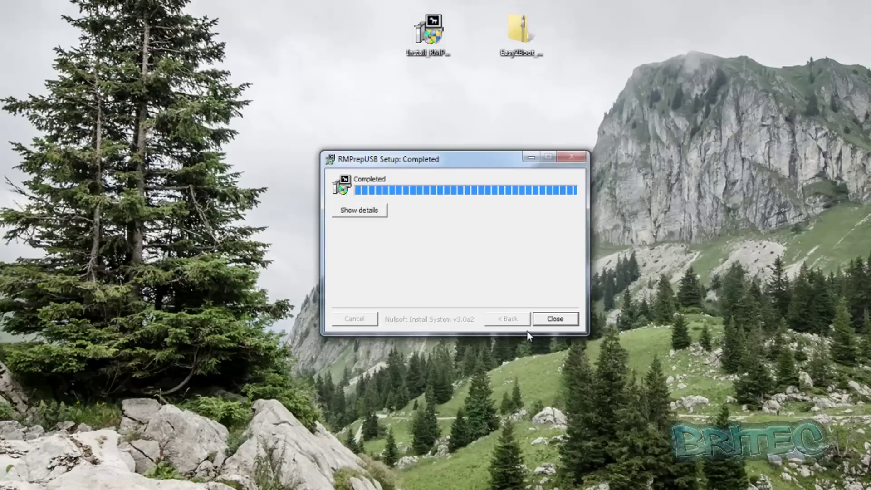
left_click(554, 320)
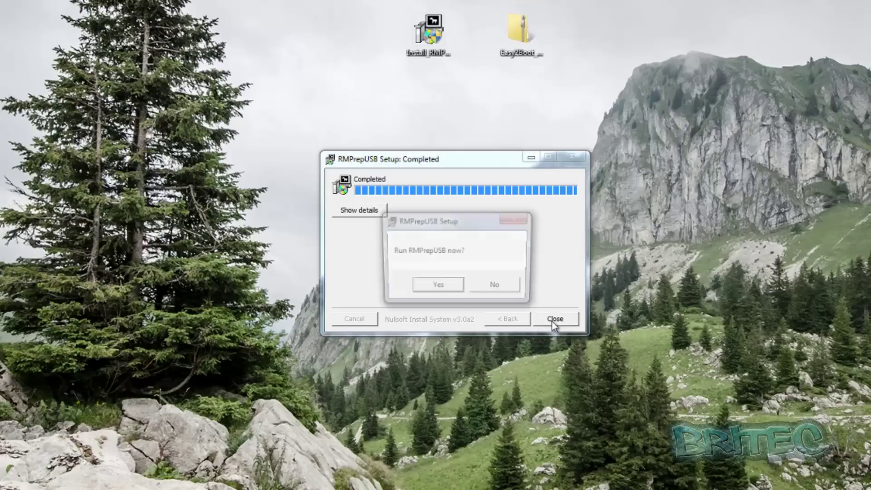
- Launch RMPrepUSB, dismiss the large-drive notice and check the SanDisk Ultra drive entry
left_click(438, 287)
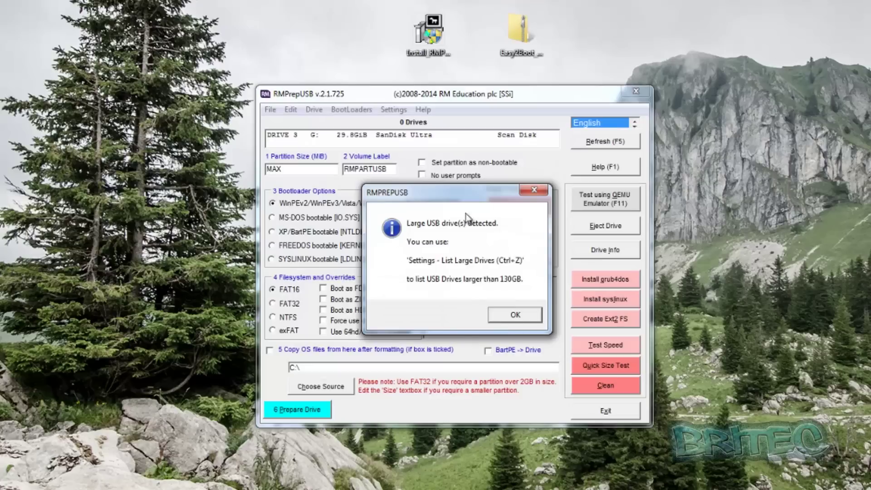
left_click(520, 315)
mouse_move(350, 174)
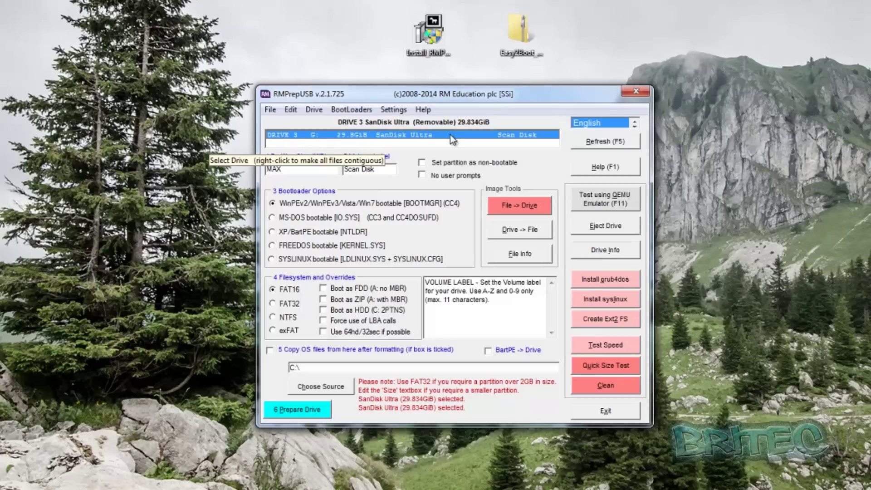
mouse_move(390, 286)
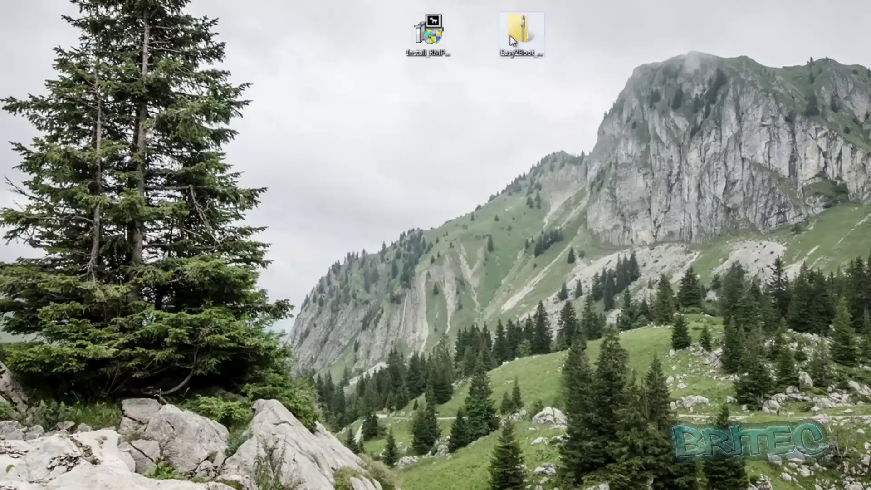
- Extract Easy2Boot_v1.61DPMS.zip directly onto the desktop with 7-Zip
right_click(511, 40)
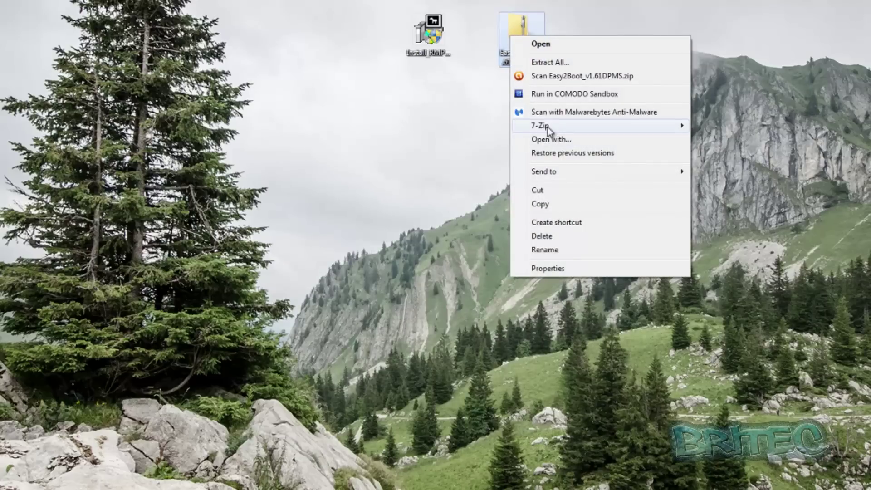
mouse_move(548, 130)
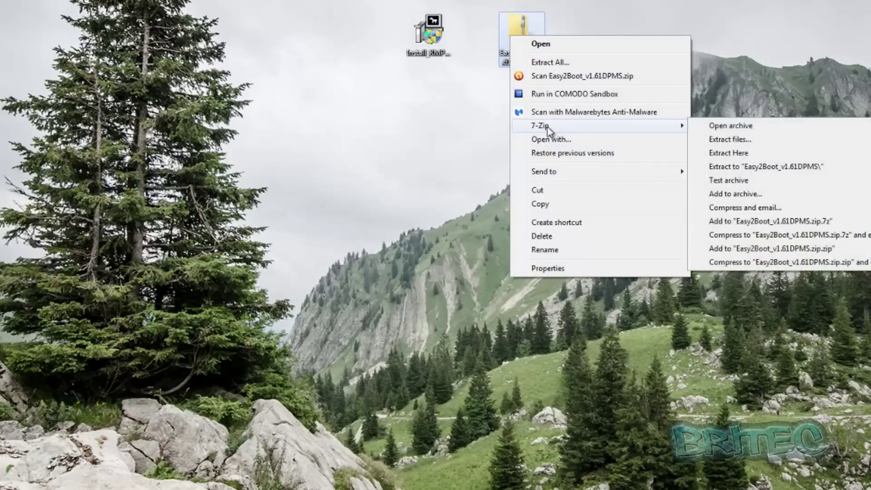
left_click(734, 153)
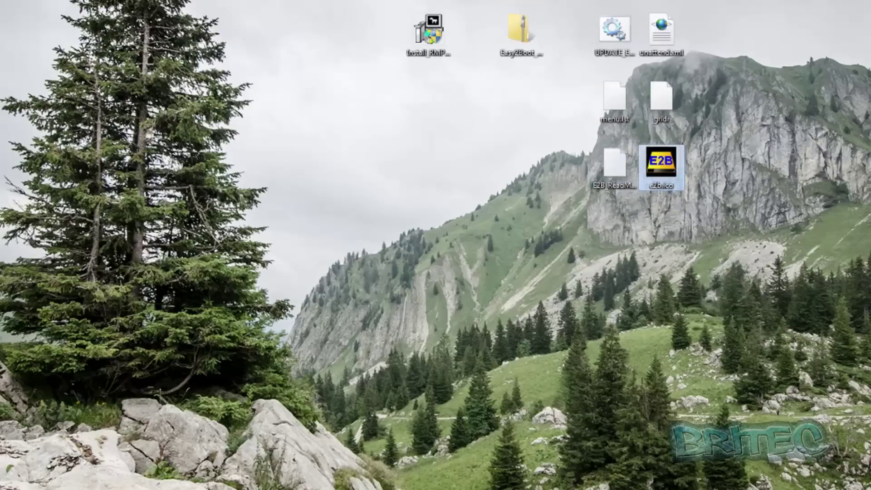
- Group the extracted _ISO folder, autorun file and autounattend.xml with the other Easy2Boot files on the desktop
left_click_drag(554, 341, 613, 266)
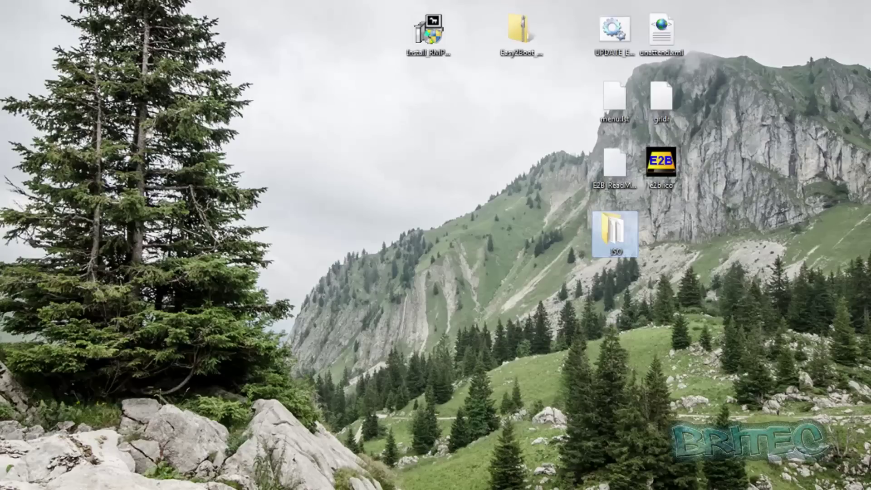
left_click_drag(539, 402, 661, 230)
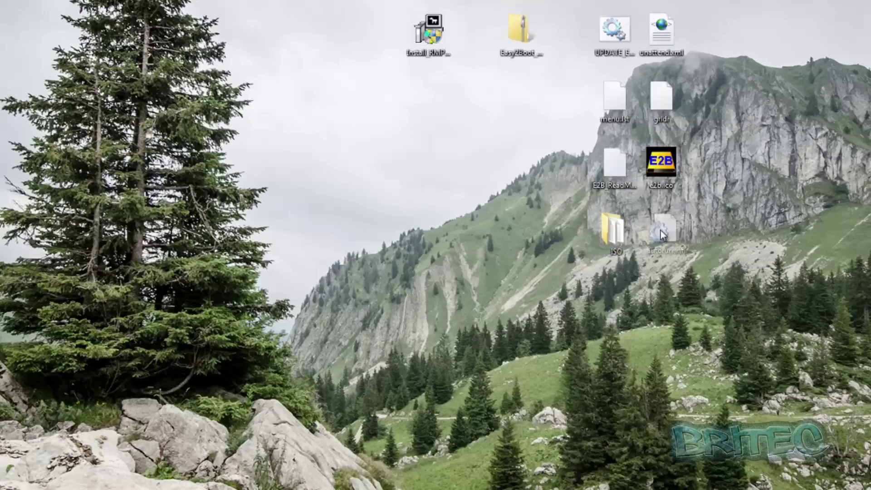
left_click_drag(481, 472, 615, 300)
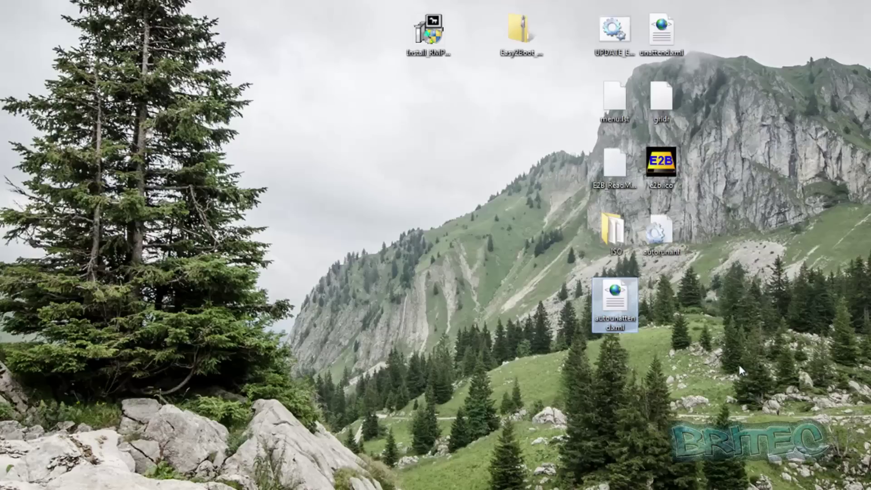
left_click(703, 336)
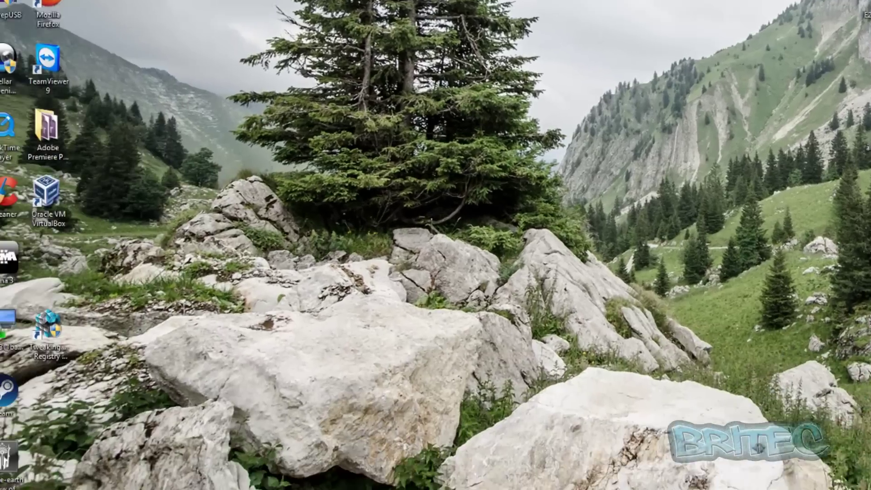
- Open Computer and check the Scan Disk (G:) removable drive
key("super")
left_click(186, 284)
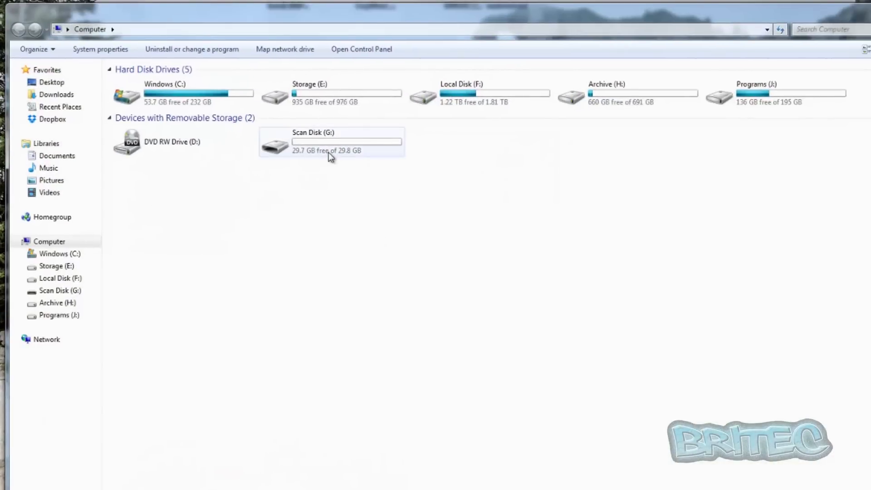
left_click(325, 154)
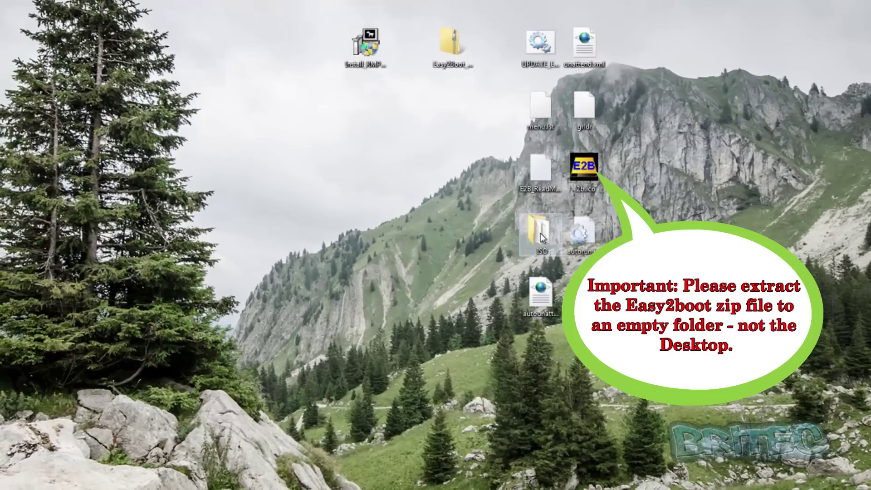
- Run Make_E2B_USB_Drive.cmd as administrator from the _ISO\docs\Make_E2B_USB_Drive folder
double_click(538, 229)
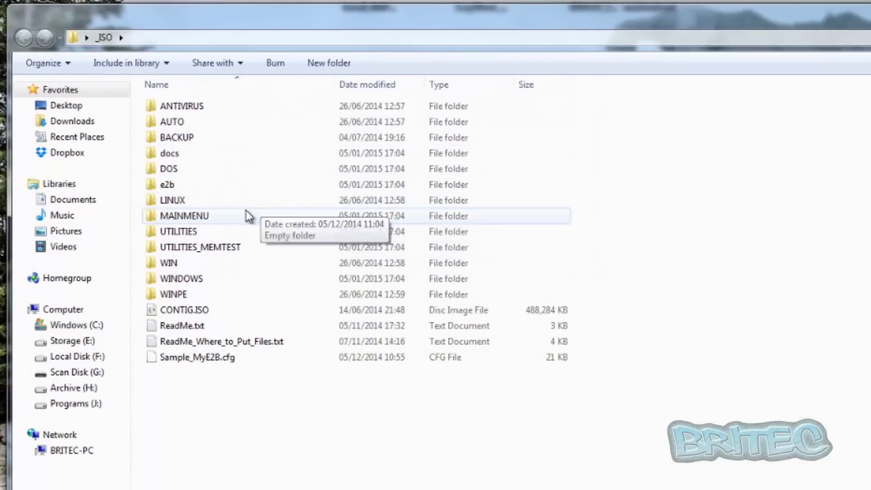
double_click(170, 153)
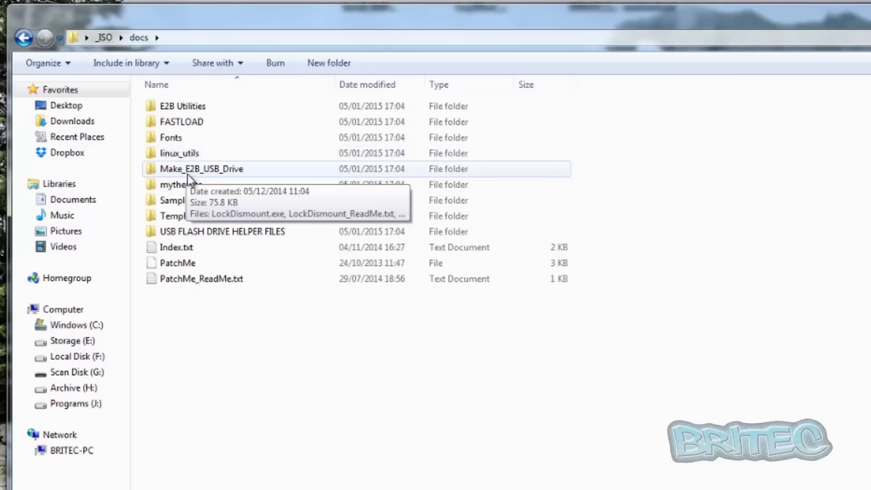
double_click(211, 172)
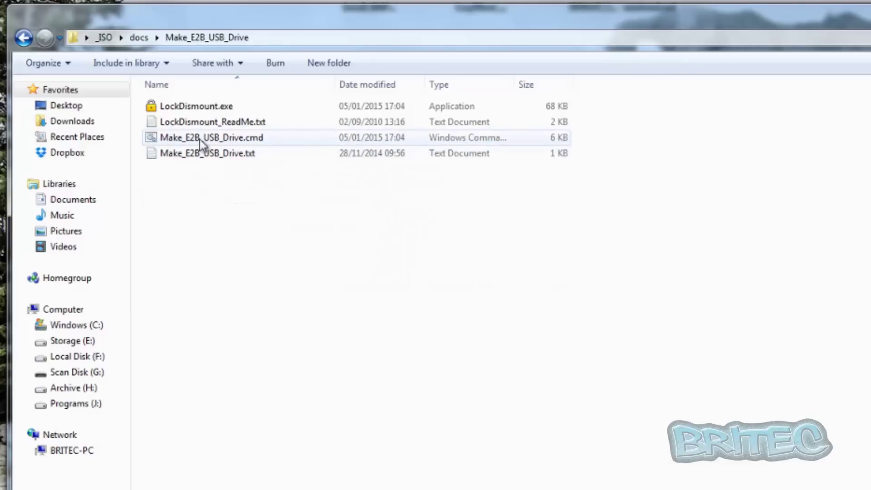
left_click(213, 139)
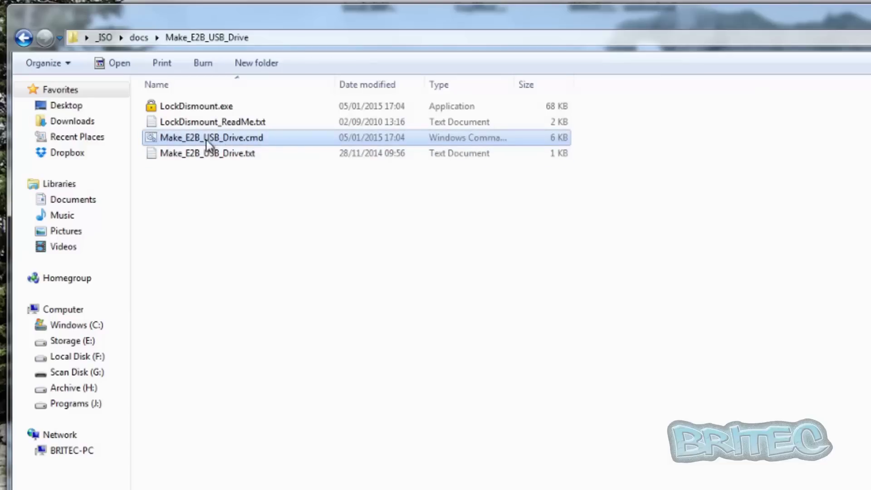
right_click(177, 138)
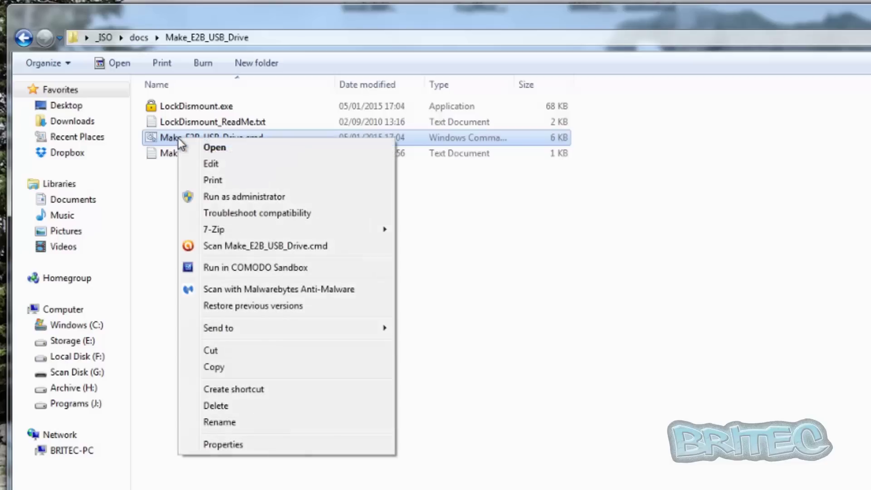
left_click(223, 196)
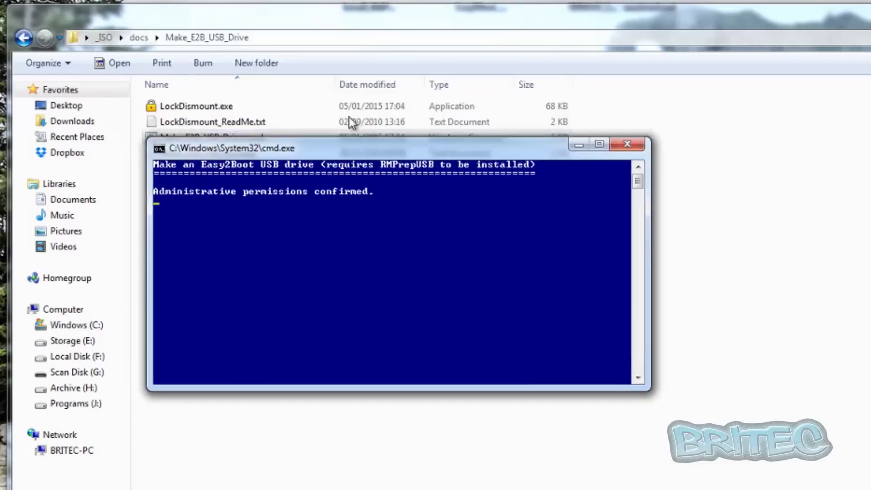
- Choose drive 3, the SanDisk Ultra, as the USB drive to erase and approve formatting it
left_click_drag(383, 148, 372, 91)
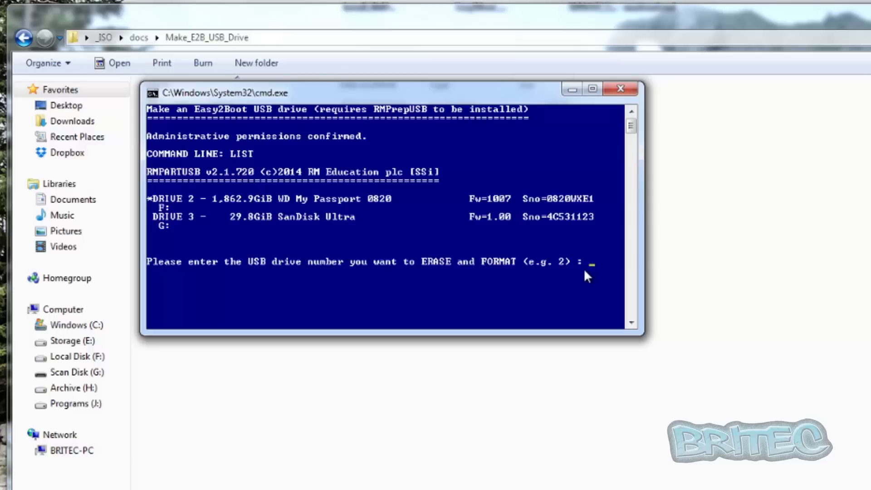
type("3")
key("Return")
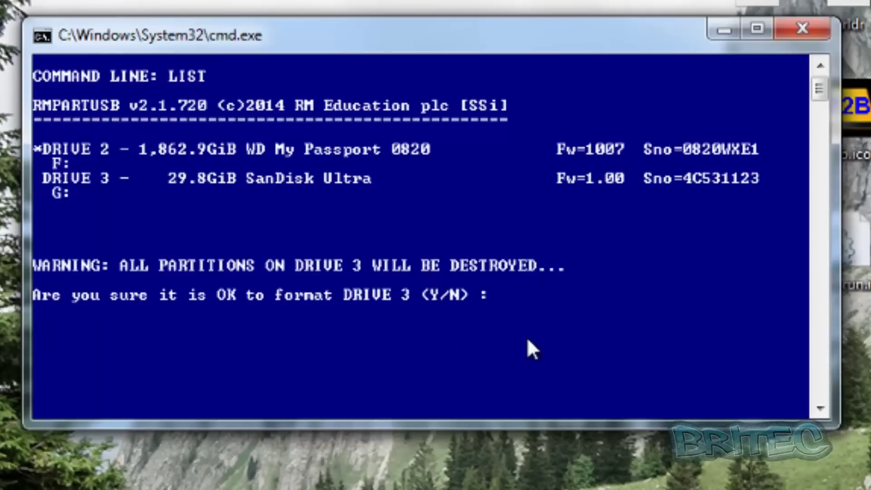
type("y")
key("Return")
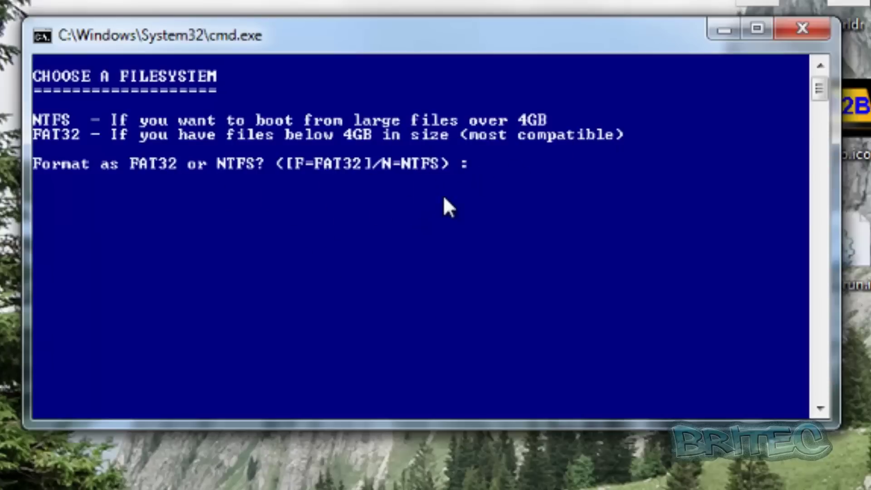
- Format the USB drive as NTFS, approve erasing all its data, and close the script window once it finishes
type("N")
key("Return")
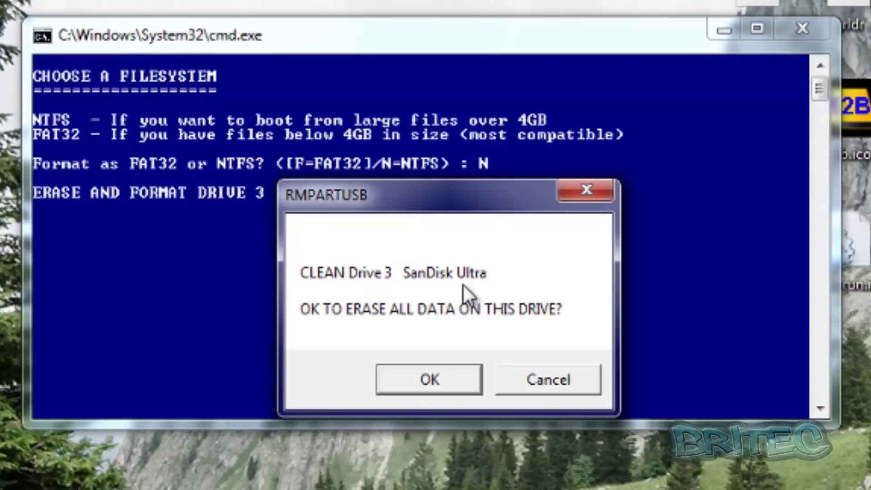
left_click(435, 378)
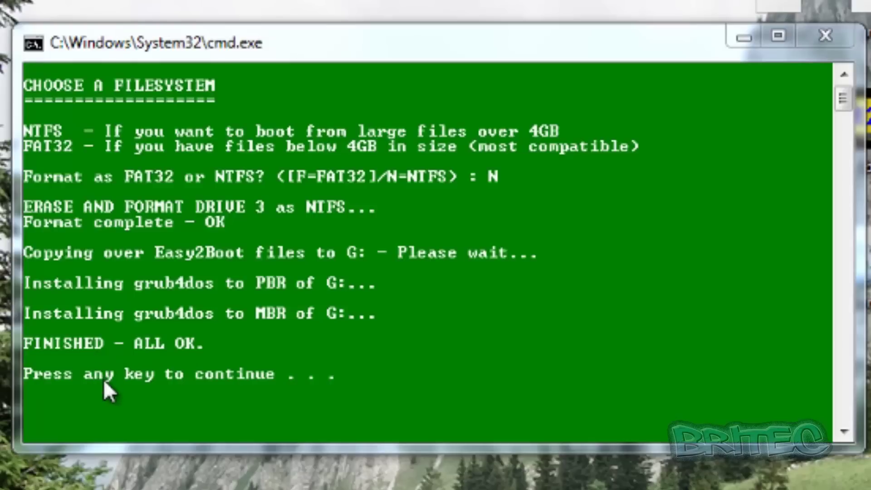
left_click(825, 36)
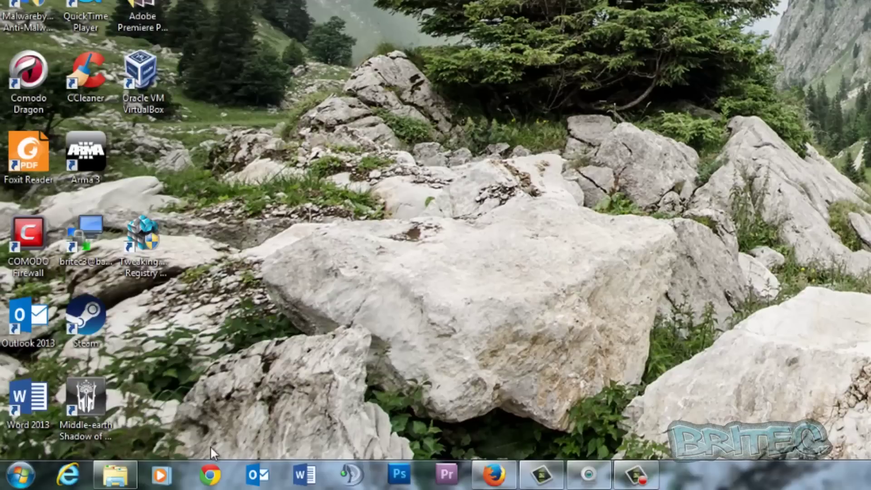
- Open the E2B (G:) drive from Computer and go into its _ISO folder
left_click(36, 474)
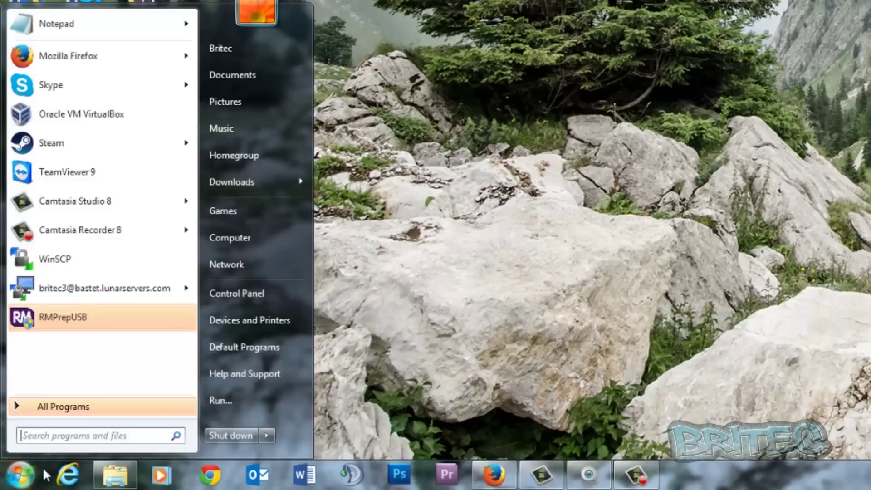
left_click(263, 237)
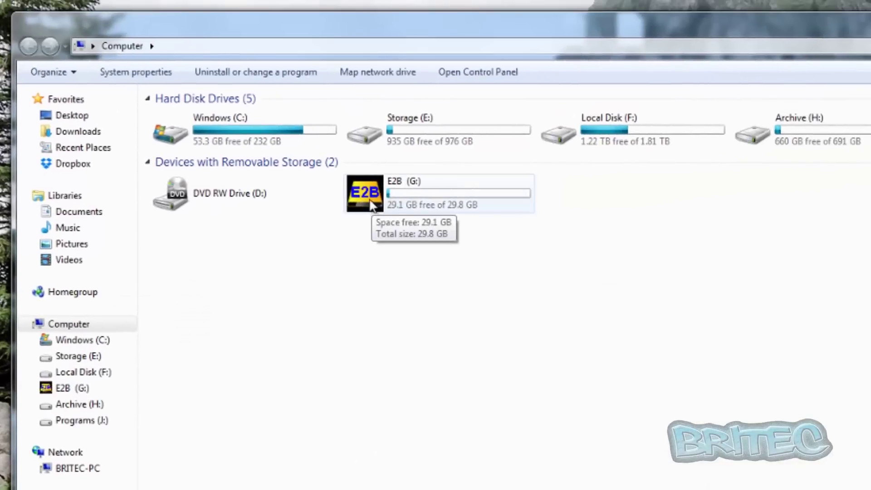
double_click(362, 200)
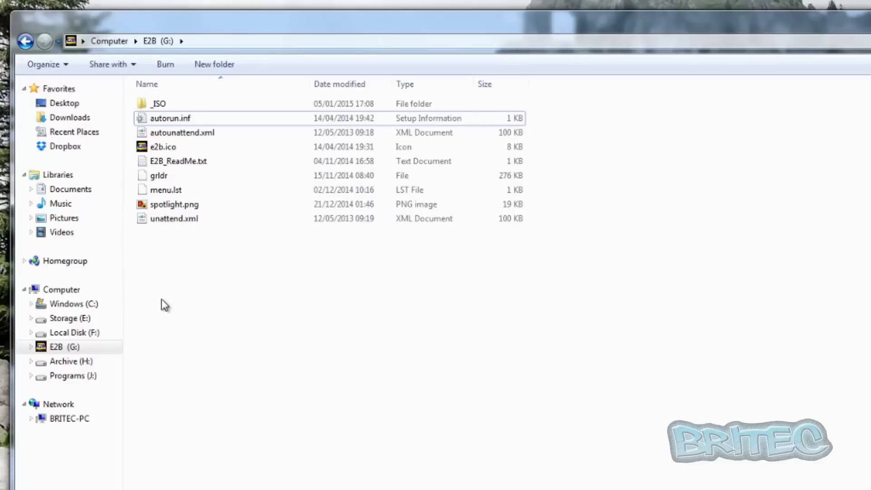
left_click(160, 106)
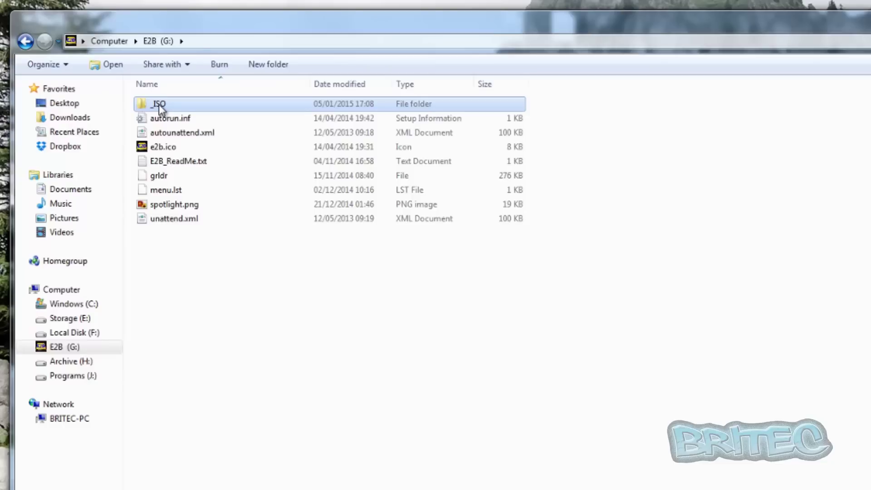
double_click(158, 104)
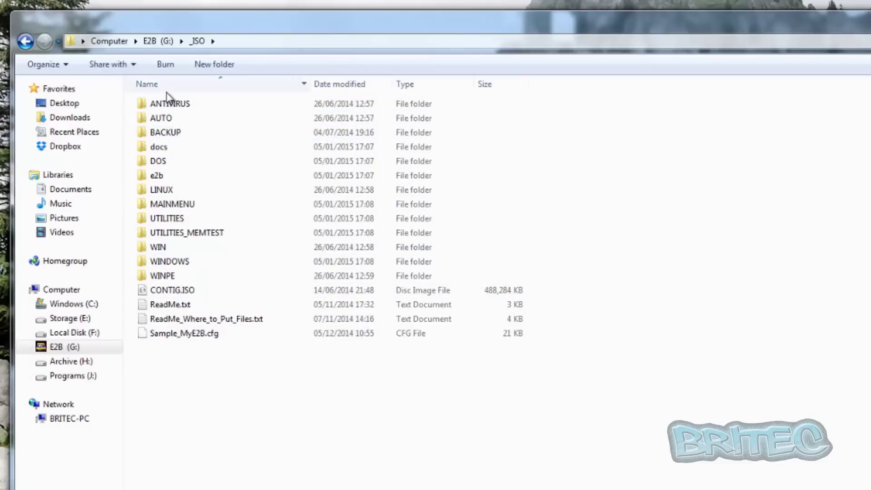
- Examine the contents of the MAINMENU, WINDOWS and WINPE folders inside _ISO on the E2B drive
mouse_move(154, 214)
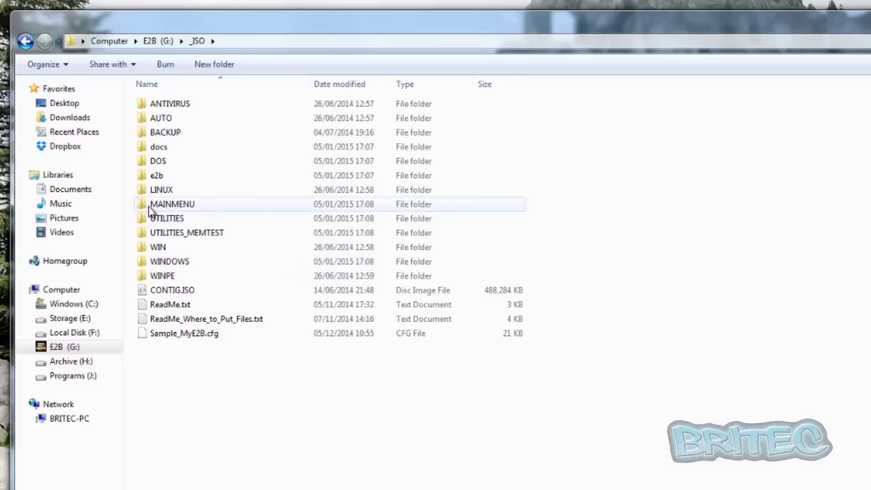
double_click(168, 205)
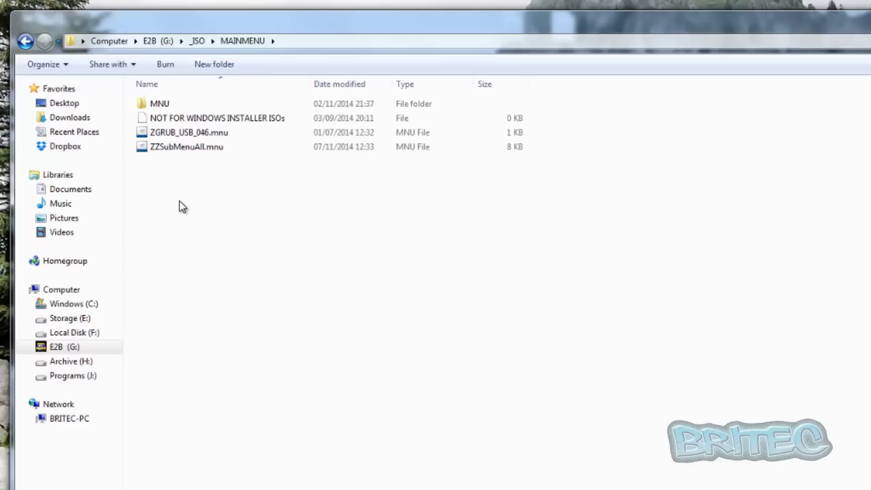
left_click(25, 42)
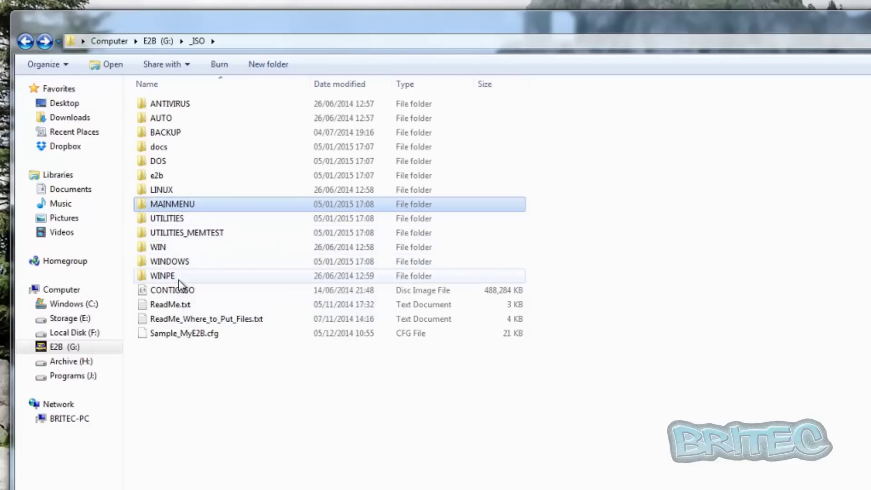
double_click(178, 263)
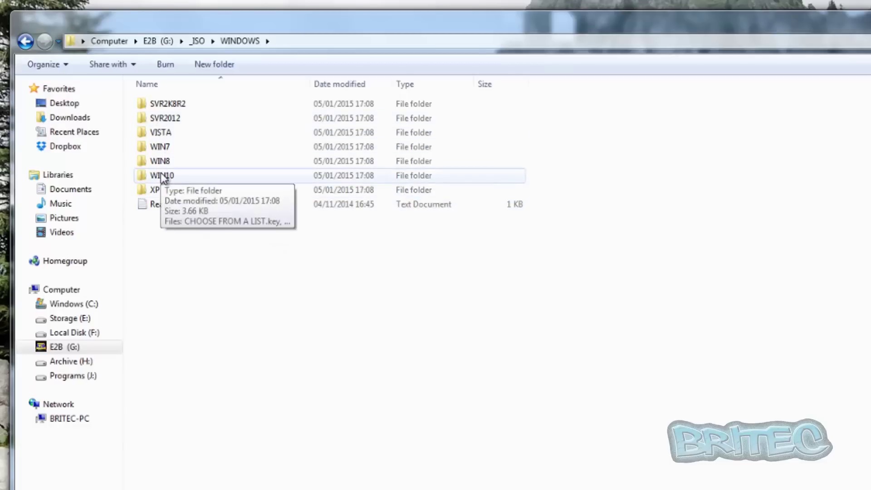
left_click(169, 205)
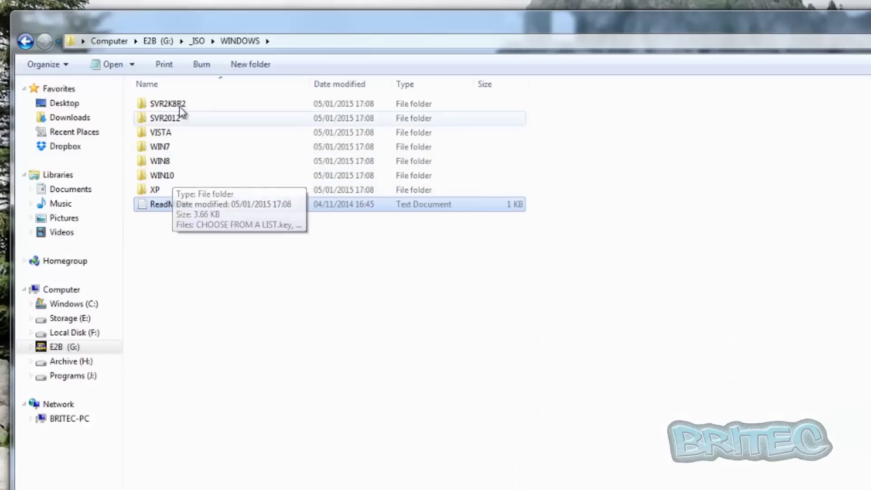
left_click(26, 41)
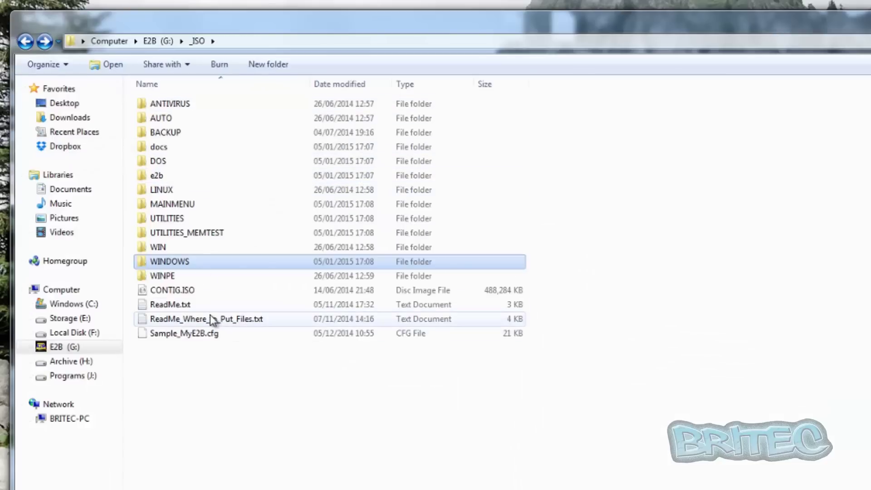
double_click(172, 277)
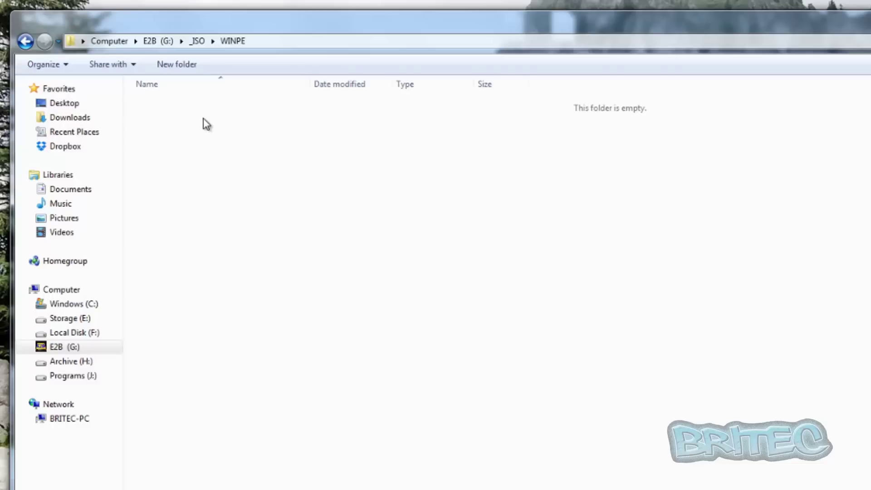
left_click(26, 41)
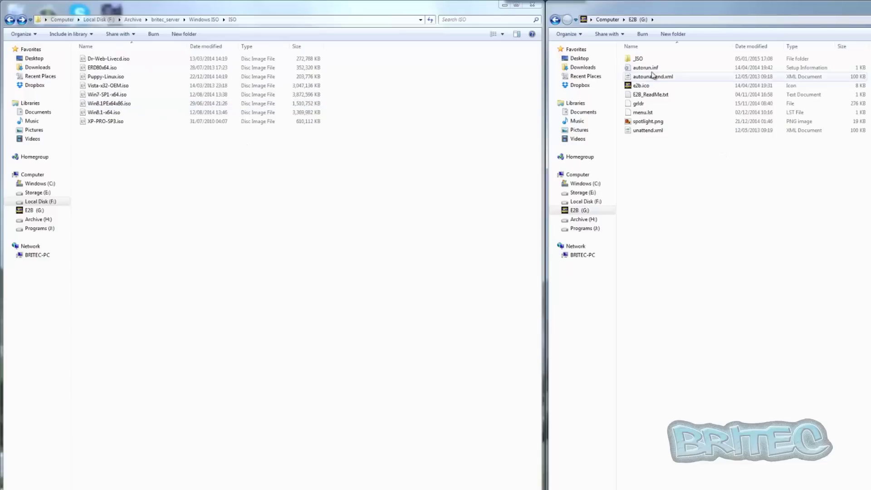
- Copy Puppy-Linux.iso from the ISO folder on Local Disk (F:) into _ISO\MAINMENU on the E2B drive
double_click(638, 59)
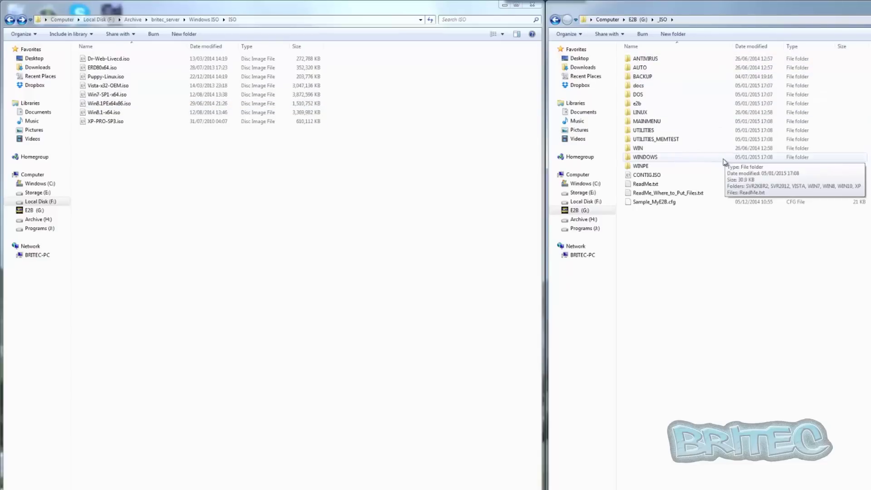
double_click(647, 122)
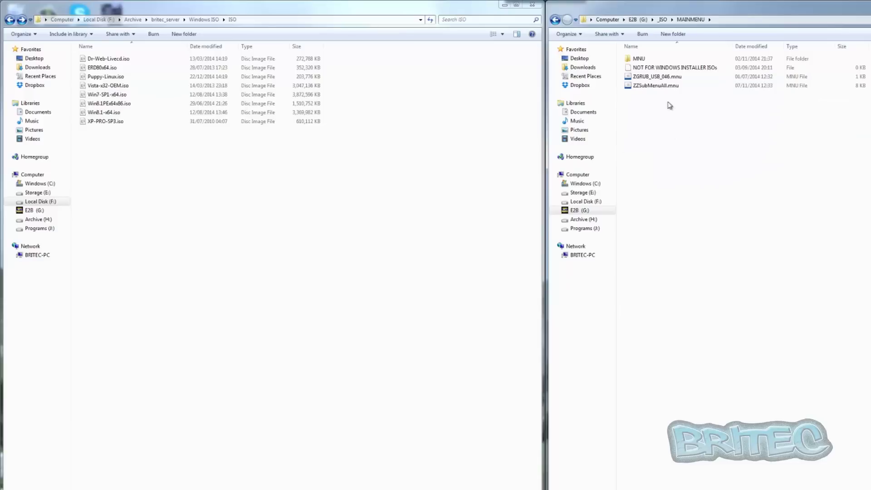
left_click(108, 78)
right_click(109, 80)
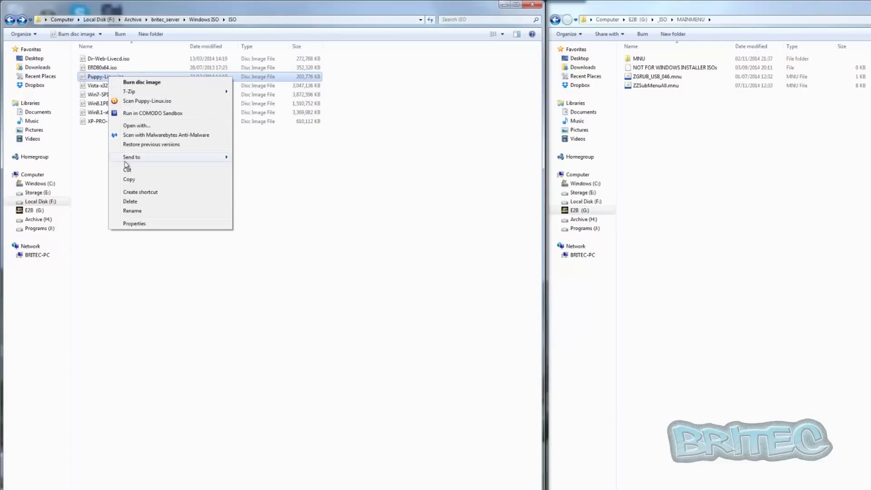
left_click(129, 179)
right_click(659, 185)
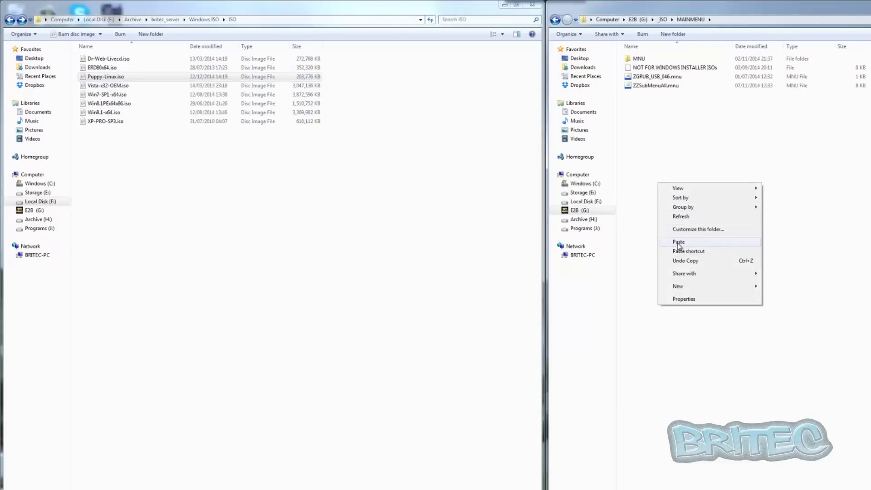
left_click(679, 243)
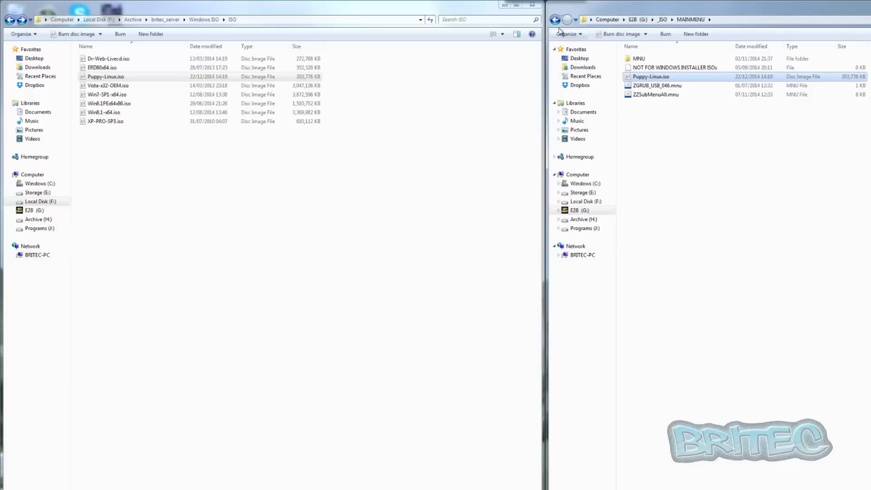
- Copy Win8.1PEx64x86.iso from the ISO folder into _ISO\WINPE on the E2B drive
left_click(556, 20)
double_click(649, 167)
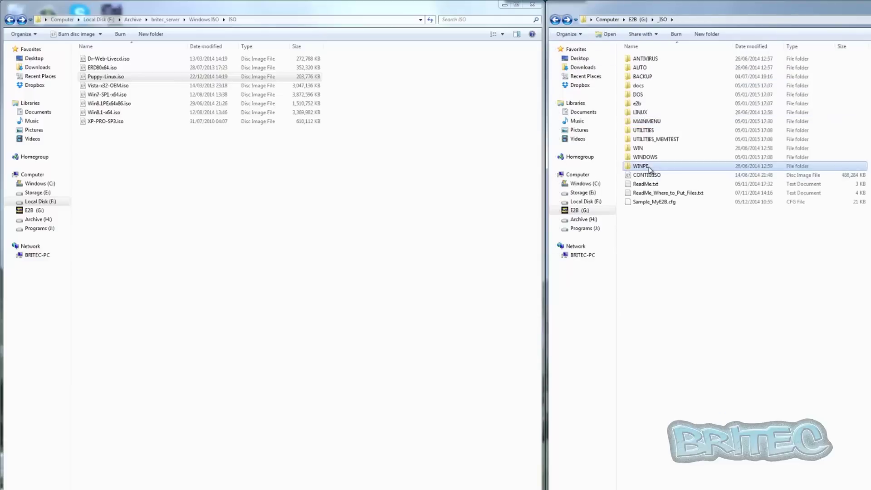
left_click(110, 104)
right_click(110, 104)
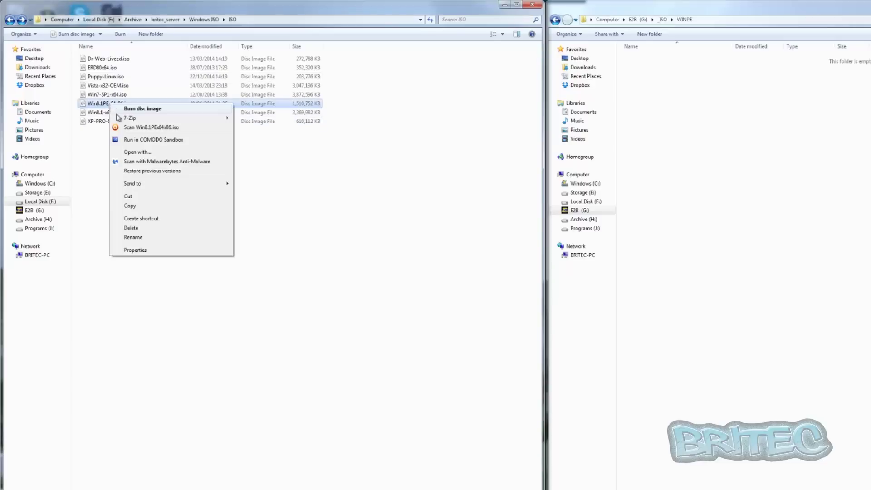
left_click(153, 207)
right_click(677, 195)
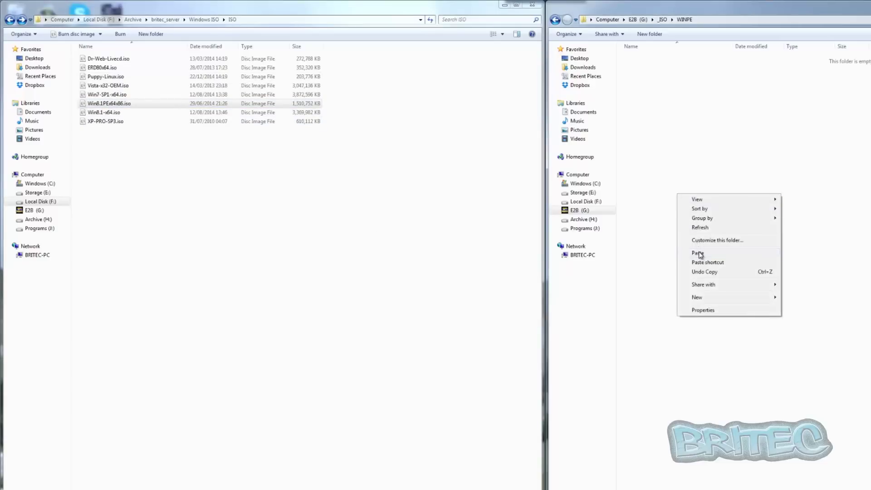
left_click(697, 253)
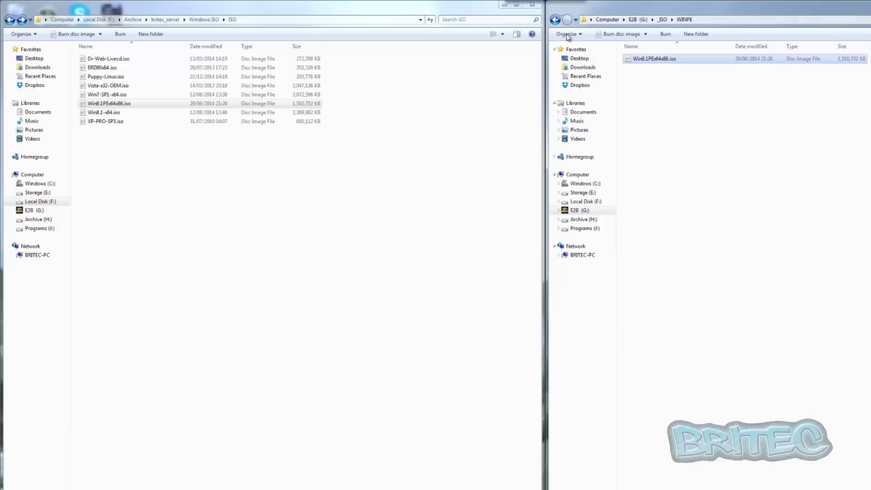
- Copy XP-PRO-SP3.iso from the ISO folder into _ISO\WINDOWS\XP on the E2B drive
left_click(663, 20)
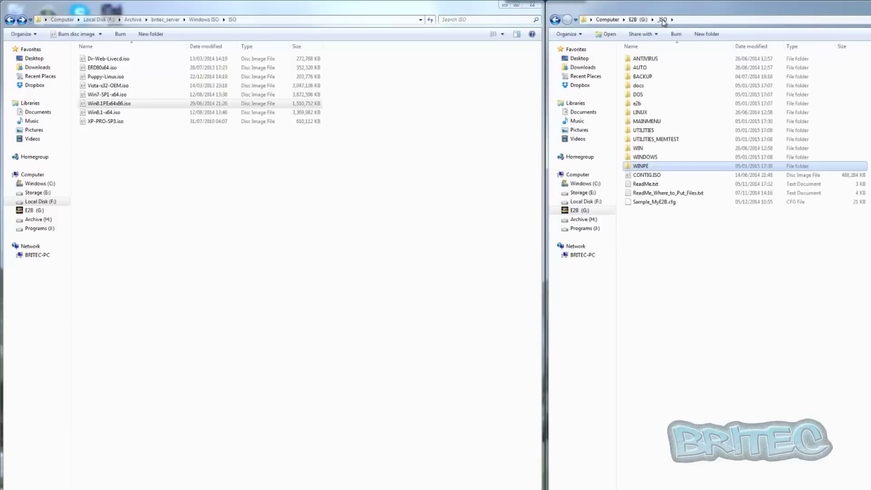
double_click(653, 158)
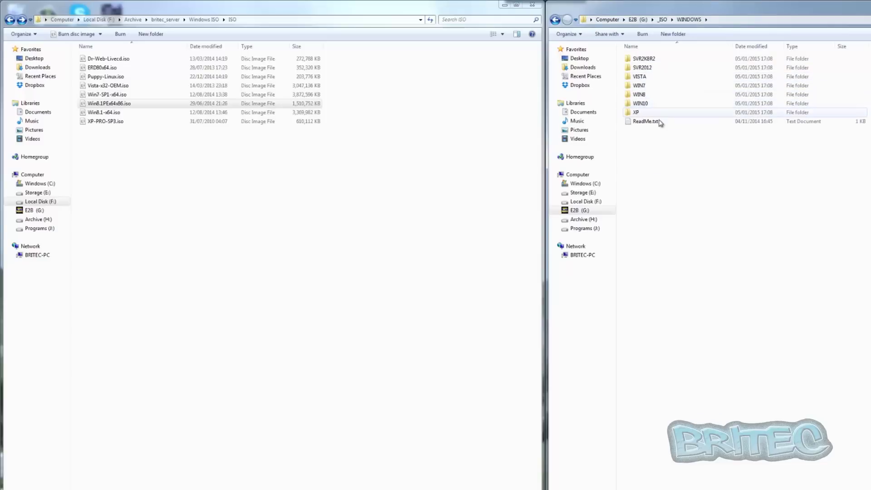
double_click(641, 113)
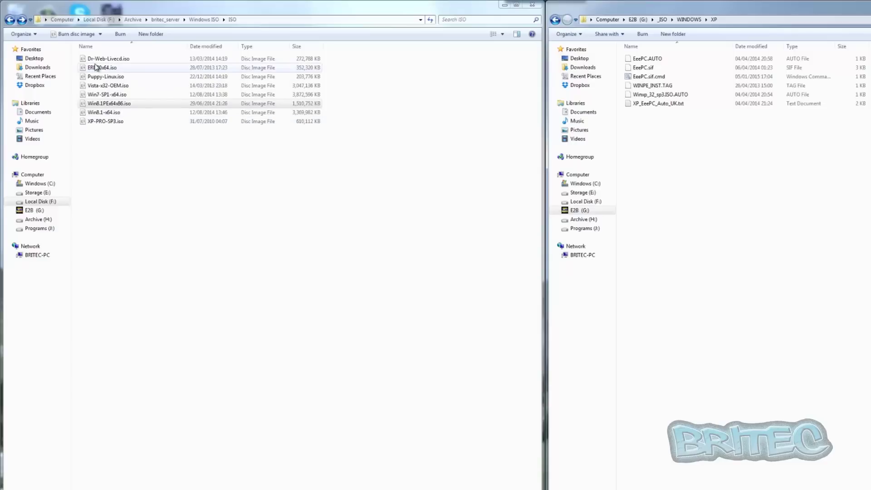
left_click(97, 122)
right_click(97, 124)
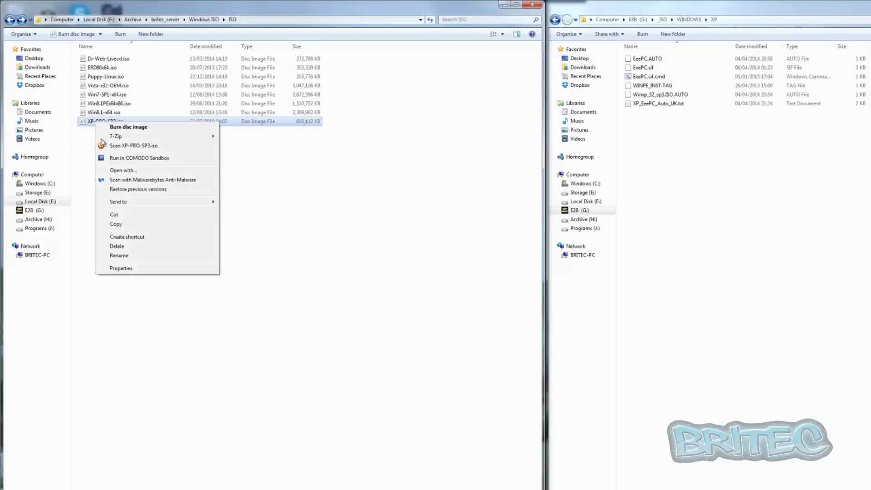
left_click(130, 225)
right_click(704, 209)
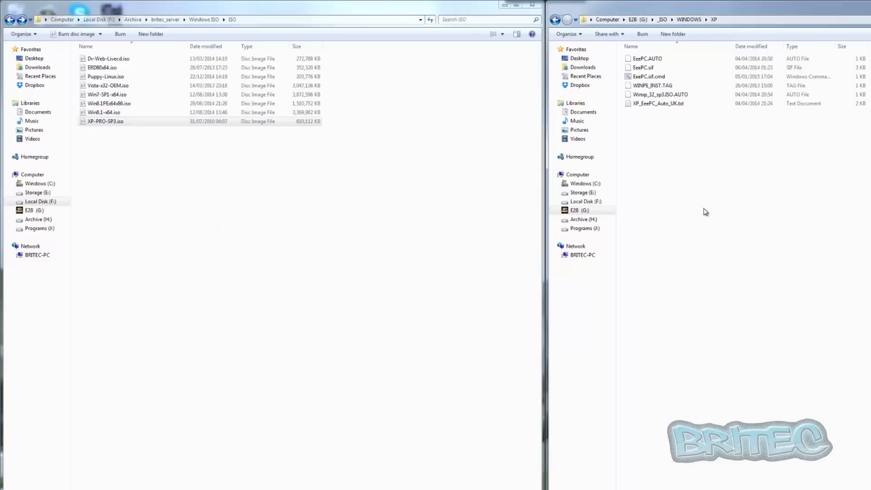
left_click(724, 267)
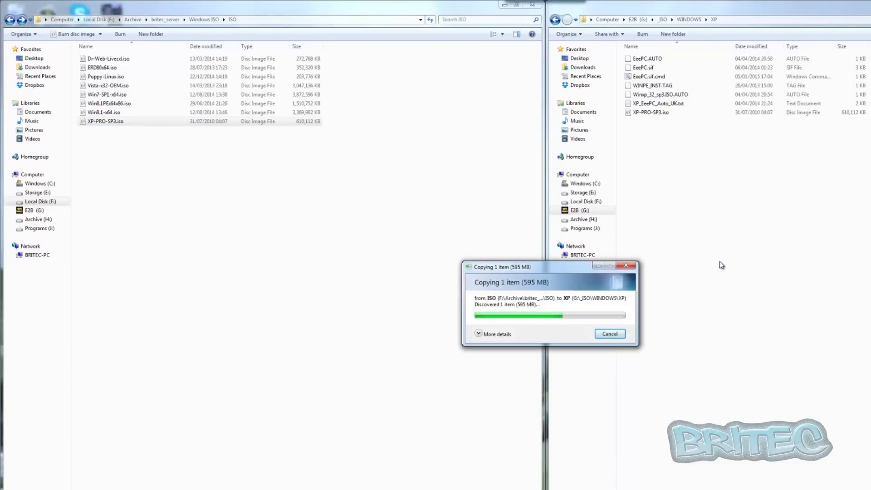
- Copy Win8.1-x64.iso from the ISO folder into _ISO\WINDOWS\WIN8 on the E2B drive
left_click(554, 20)
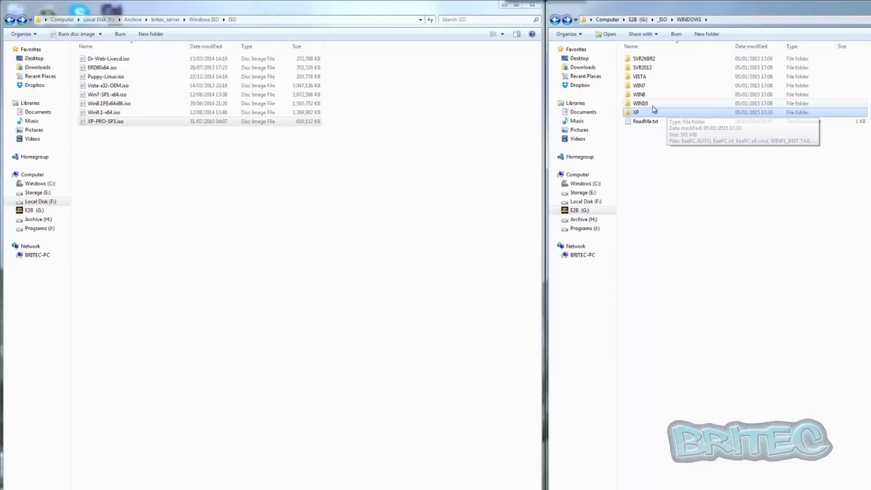
double_click(642, 96)
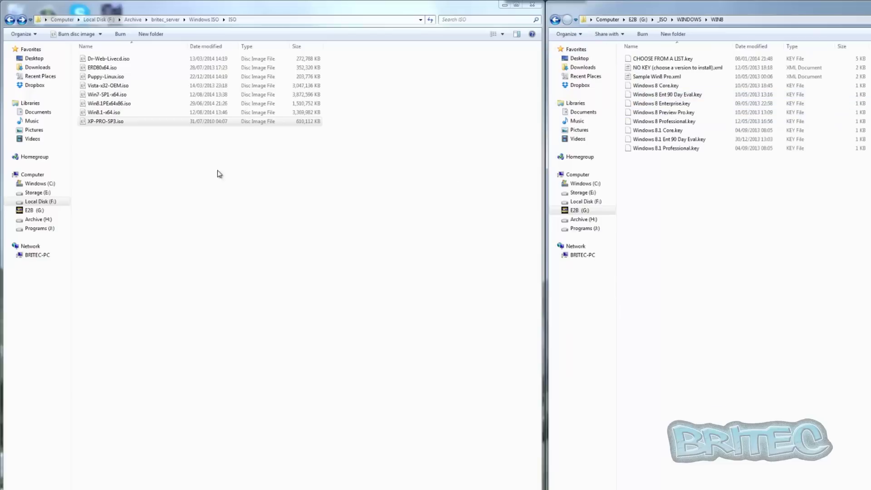
left_click(104, 114)
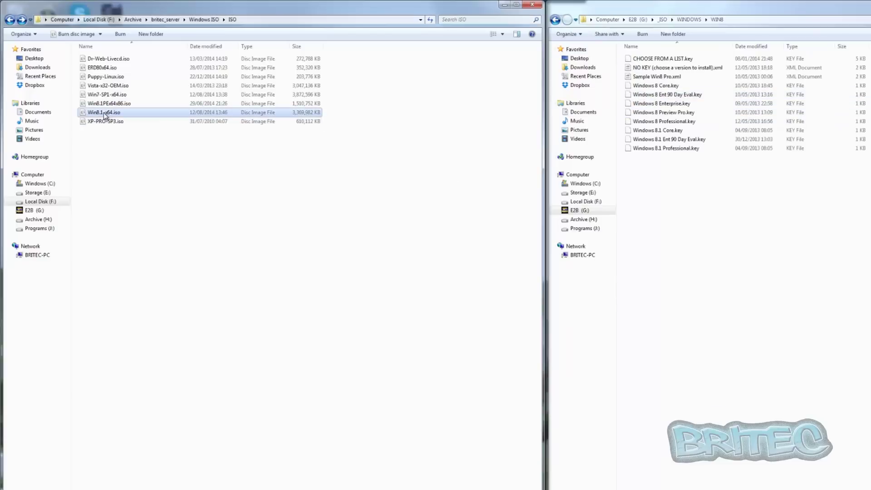
right_click(103, 113)
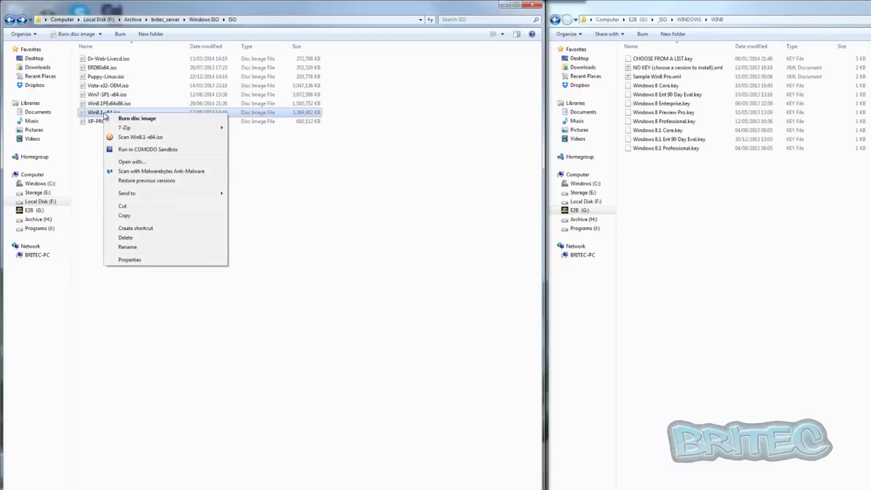
left_click(138, 220)
right_click(672, 186)
left_click(706, 245)
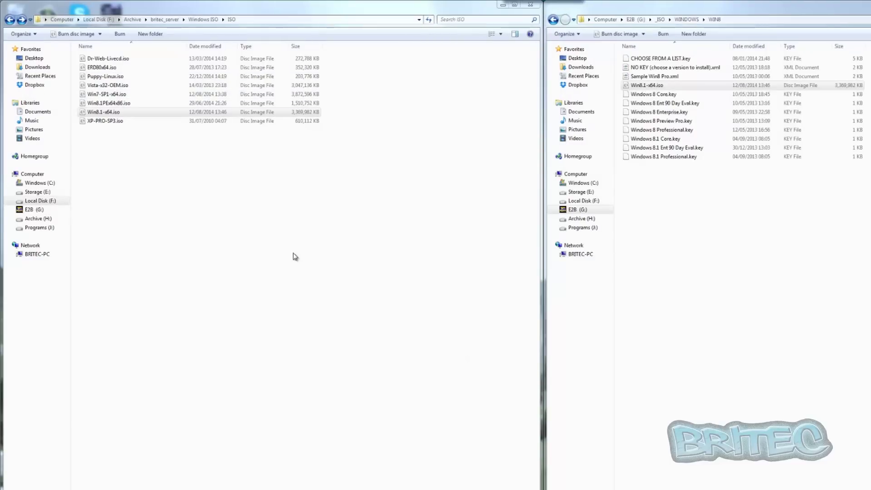
- Copy Win7-SP1-x64.iso from the ISO folder into _ISO\WINDOWS\WIN7 on the E2B drive
left_click(690, 21)
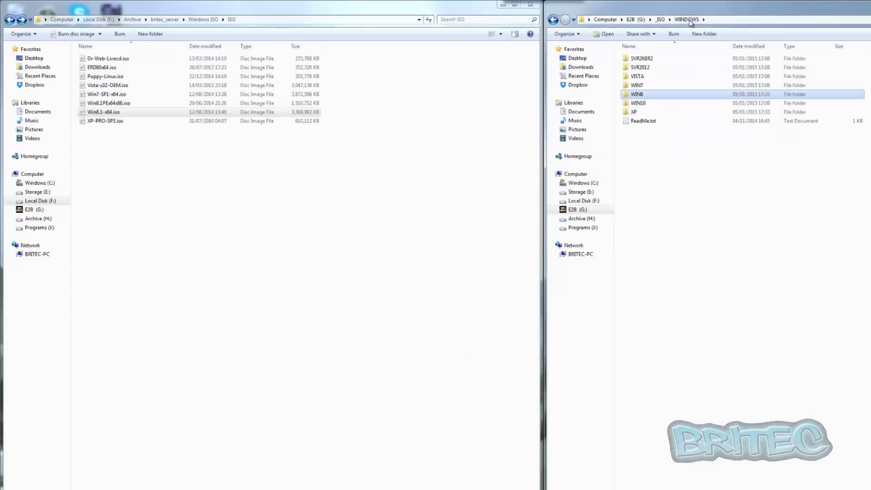
double_click(641, 87)
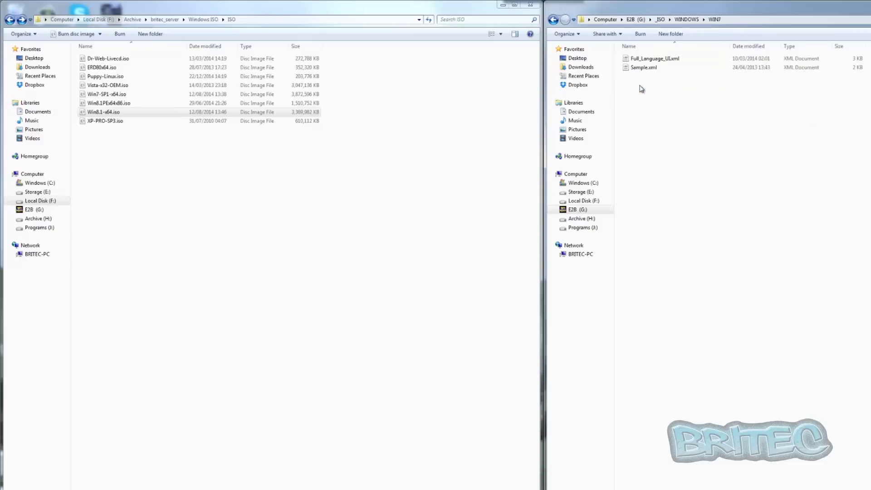
right_click(114, 95)
left_click(132, 196)
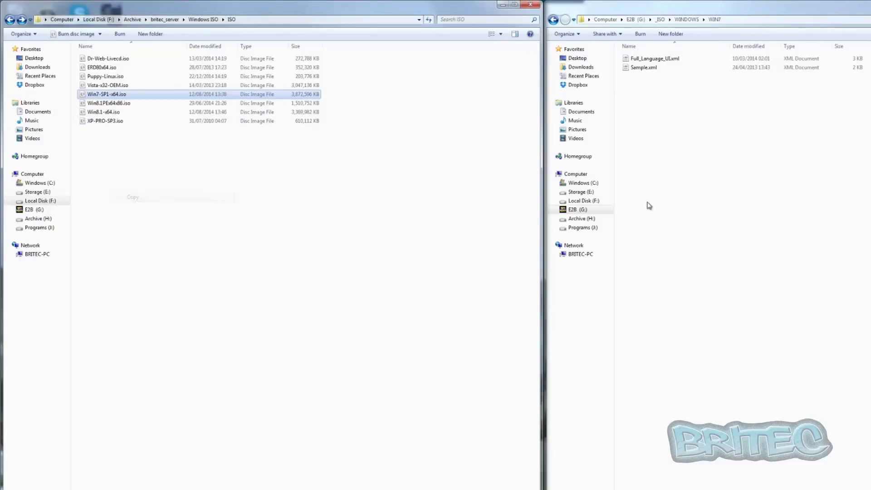
right_click(676, 159)
left_click(686, 217)
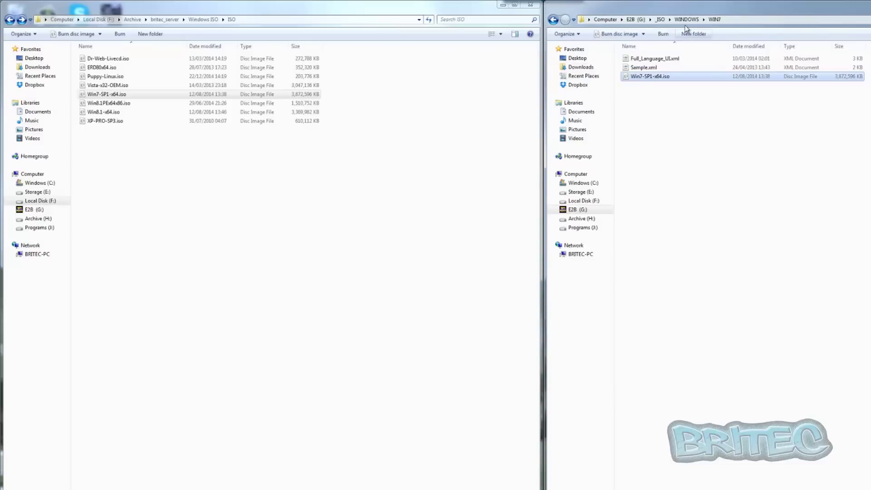
- Copy Vista-x32-OEM.iso from the ISO folder into _ISO\WINDOWS\VISTA on the E2B drive
left_click(686, 19)
left_click(644, 78)
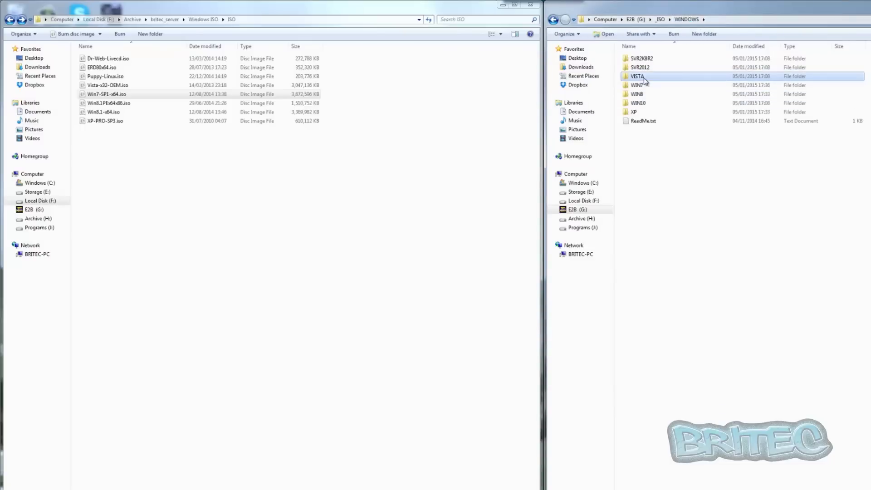
double_click(644, 78)
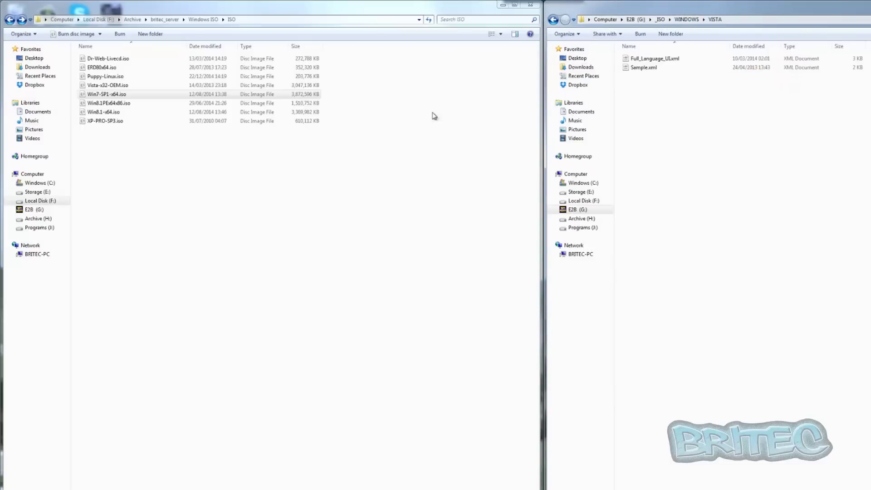
right_click(105, 85)
left_click(143, 188)
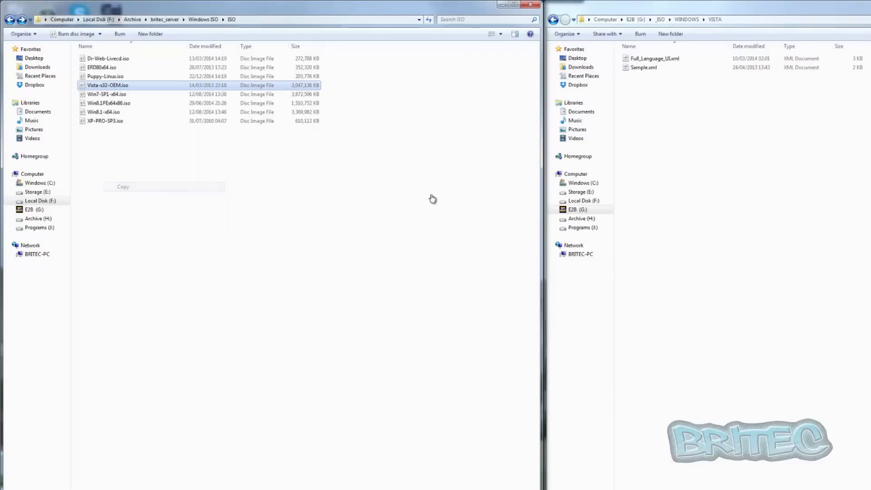
right_click(647, 144)
left_click(666, 202)
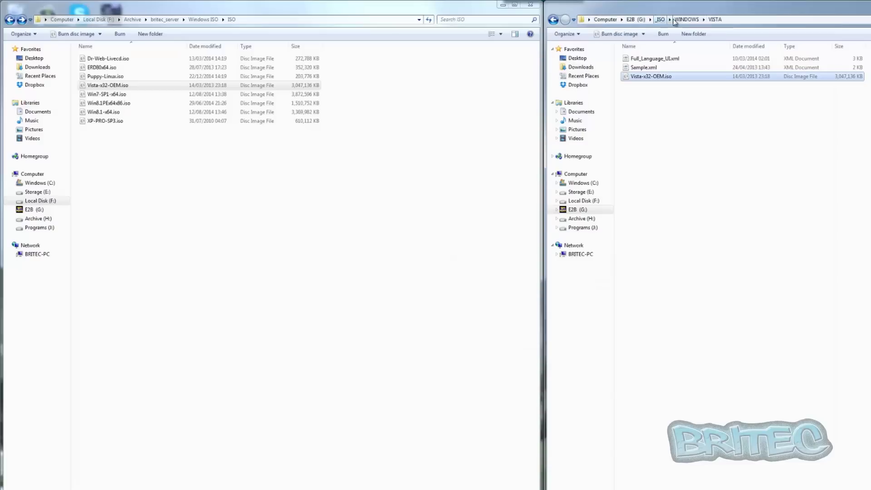
- Copy Dr-Web-Livecd.iso from the ISO folder into _ISO\ANTIVIRUS on the E2B drive
left_click(682, 21)
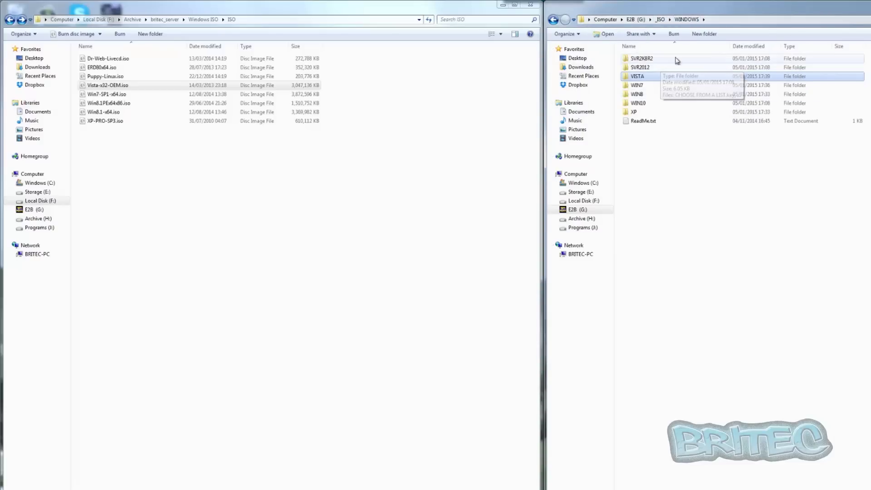
left_click(660, 19)
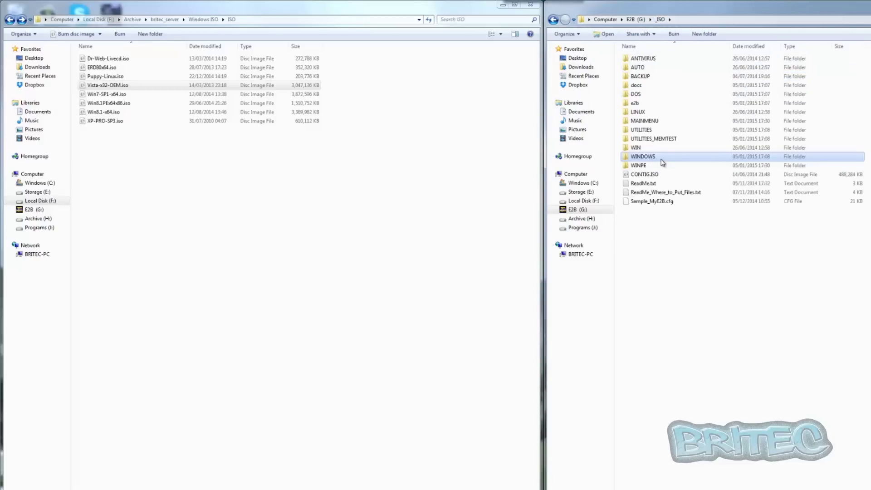
double_click(641, 60)
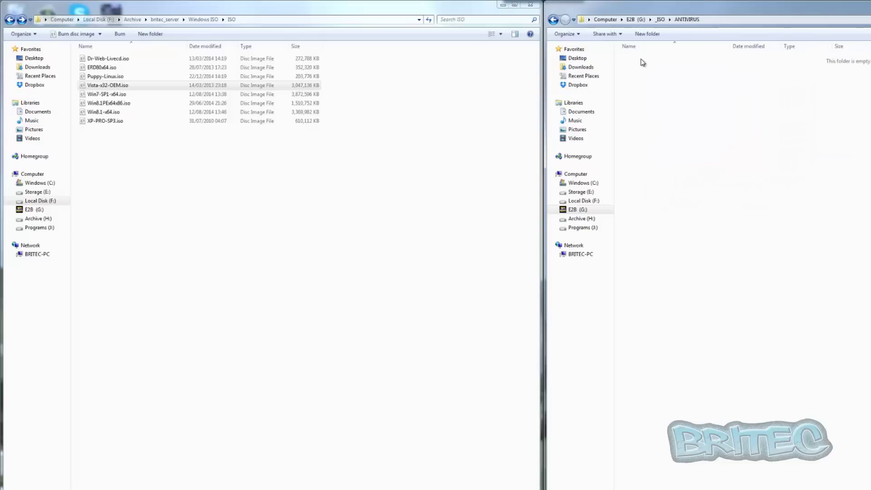
left_click(117, 60)
right_click(116, 60)
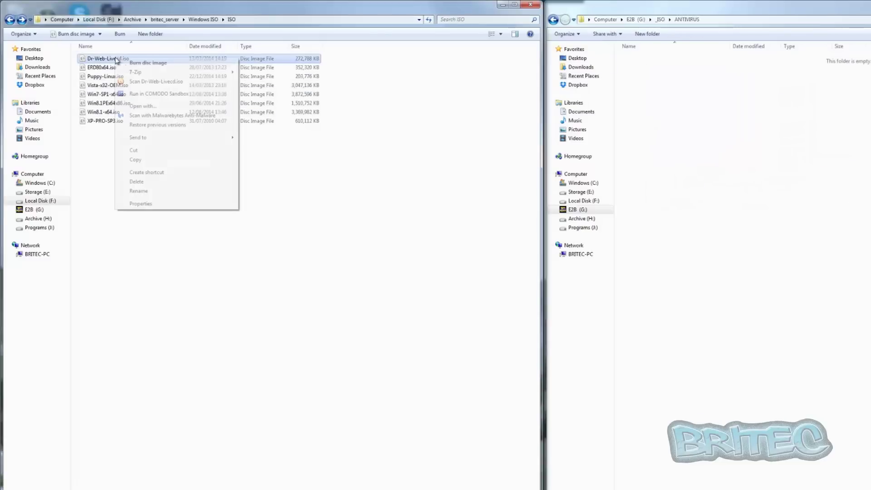
left_click(136, 160)
right_click(663, 91)
left_click(684, 149)
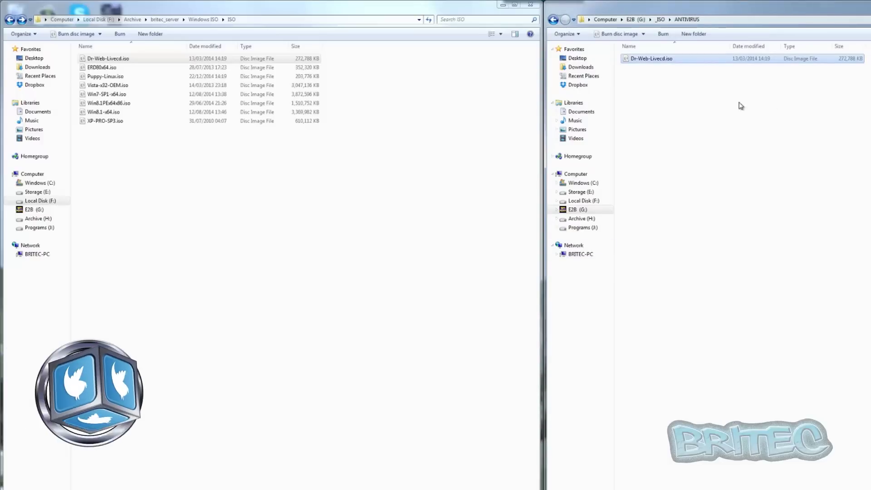
- Copy ERD80x64.iso from the ISO folder into _ISO\MAINMENU on the E2B drive
left_click(660, 20)
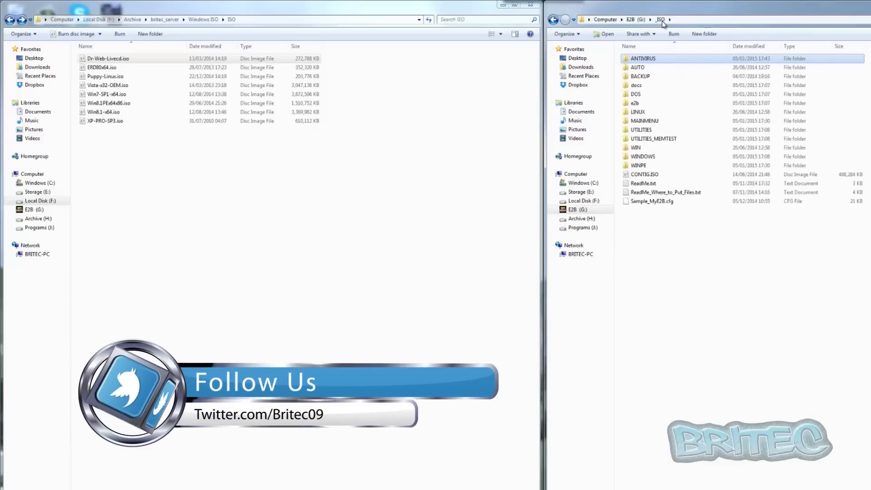
double_click(644, 121)
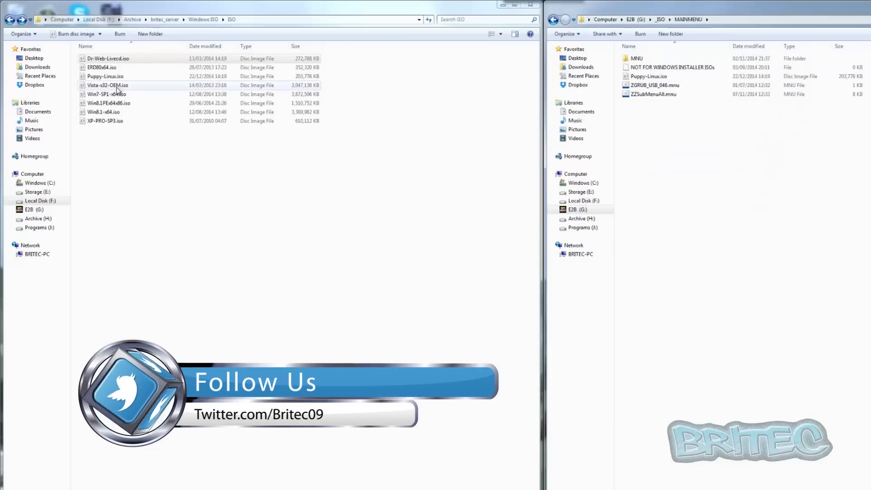
left_click(106, 68)
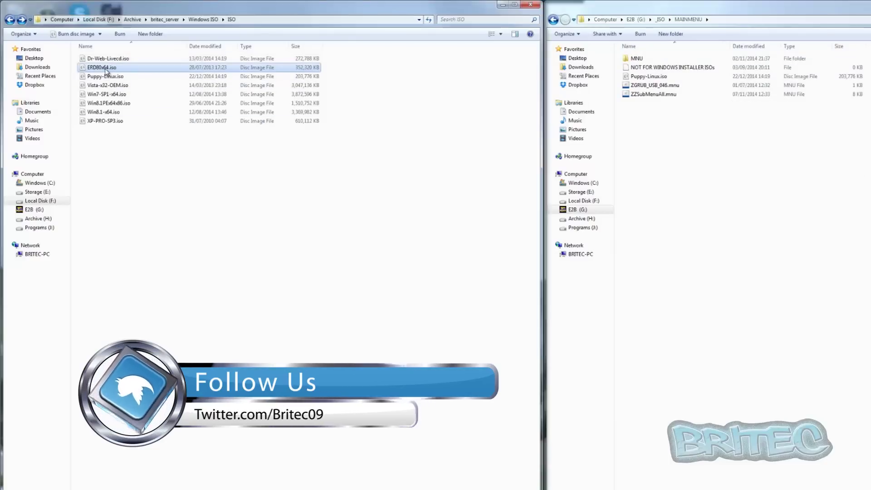
right_click(105, 69)
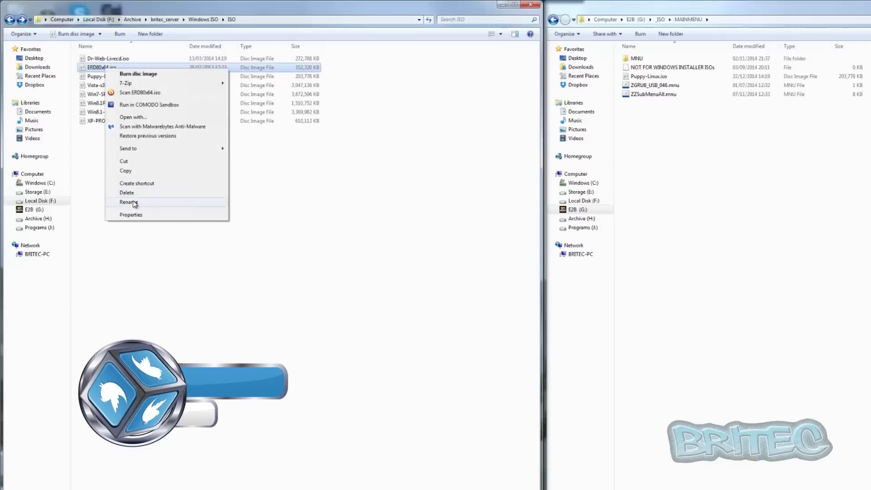
left_click(126, 171)
right_click(644, 159)
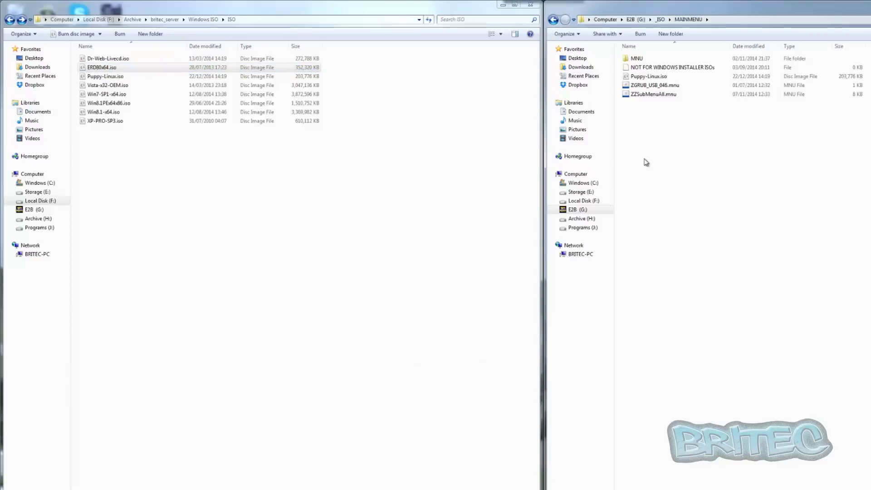
left_click(671, 220)
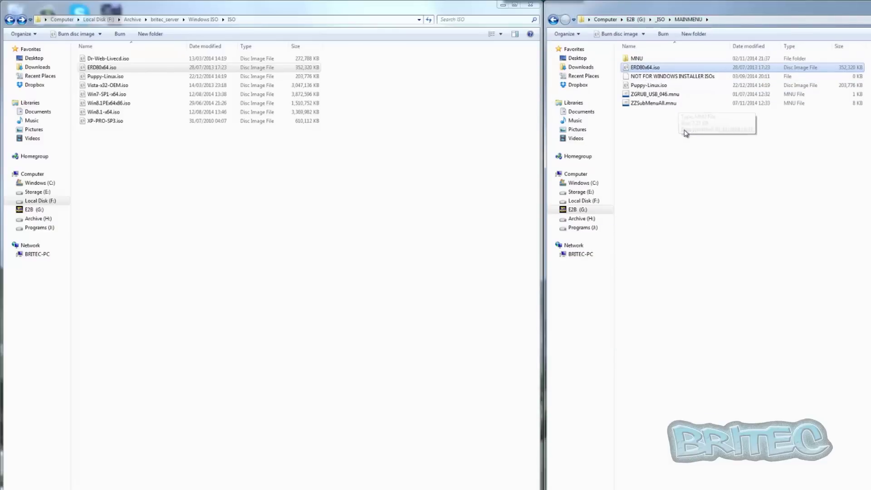
left_click(654, 68)
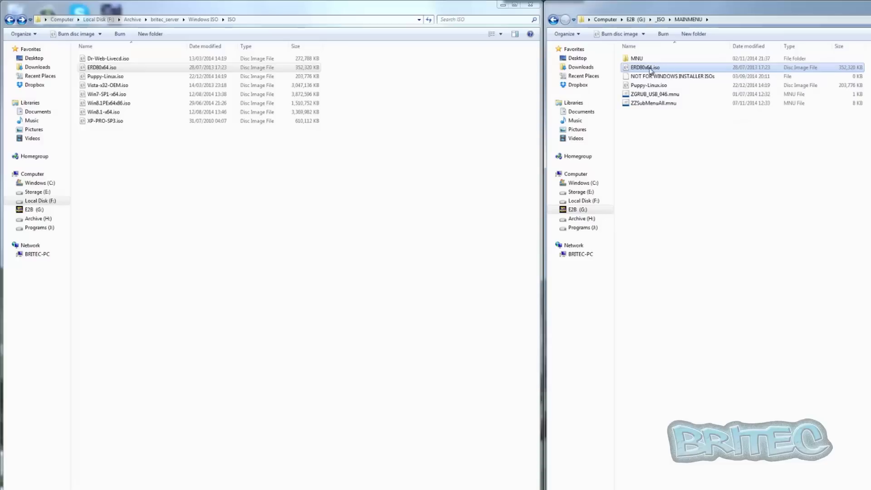
left_click(663, 68)
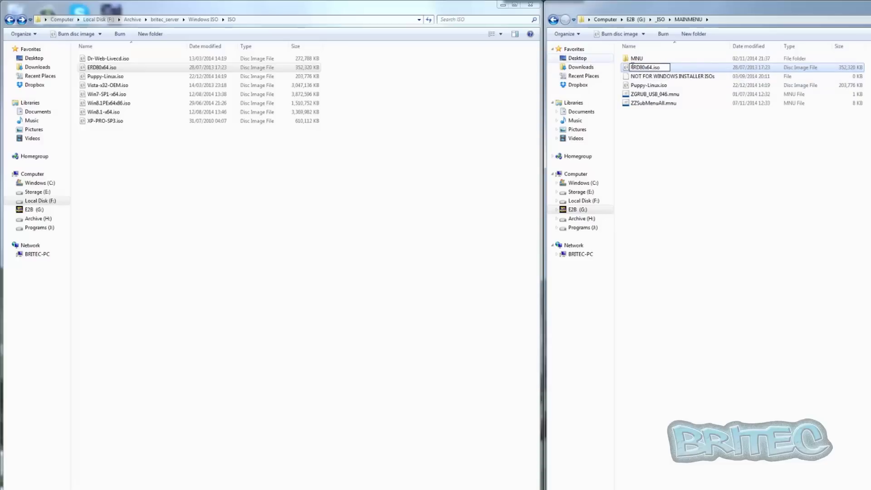
left_click(672, 132)
- Check the advanced folder view settings for whether extensions of known file types are hidden
left_click(579, 36)
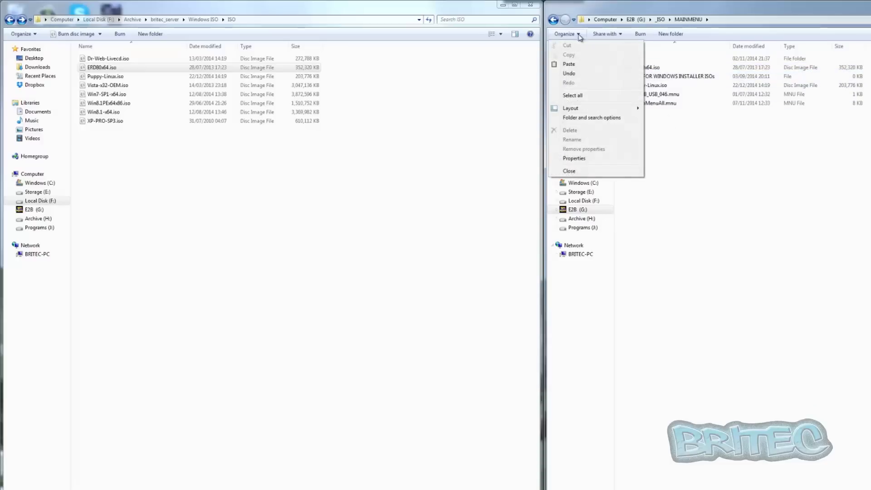
left_click(602, 118)
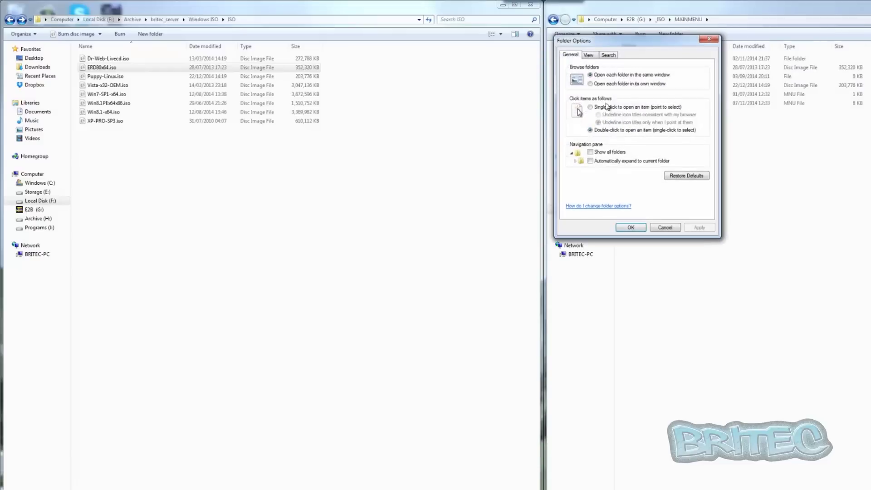
left_click(588, 55)
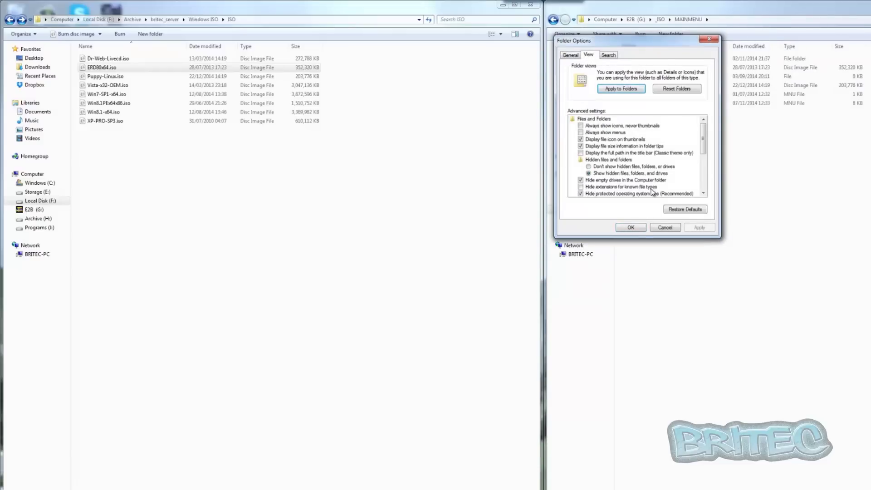
left_click(631, 227)
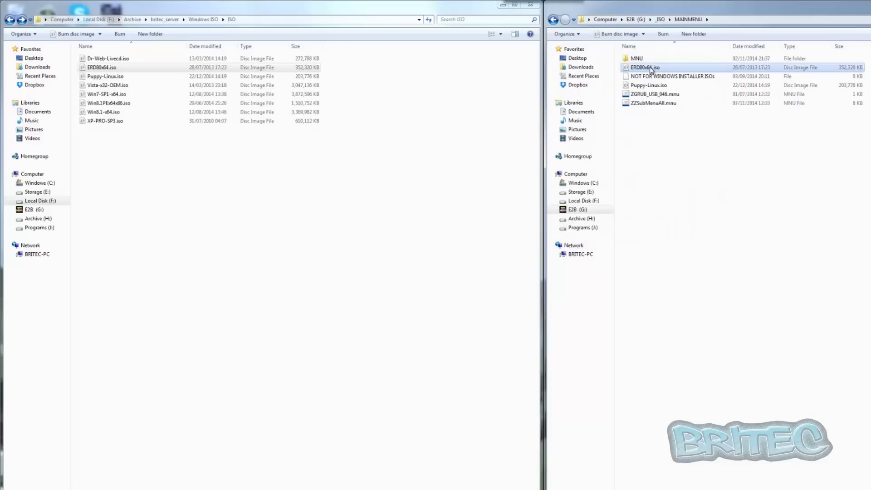
- Rename ERD80x64.iso in the MAINMENU folder to ERD80x64.isoPE01 and accept the extension change
right_click(651, 68)
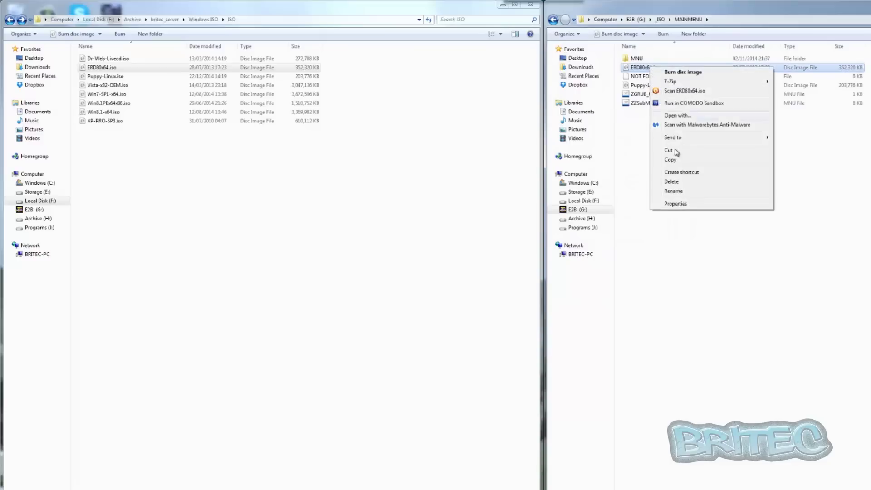
left_click(675, 191)
key("End")
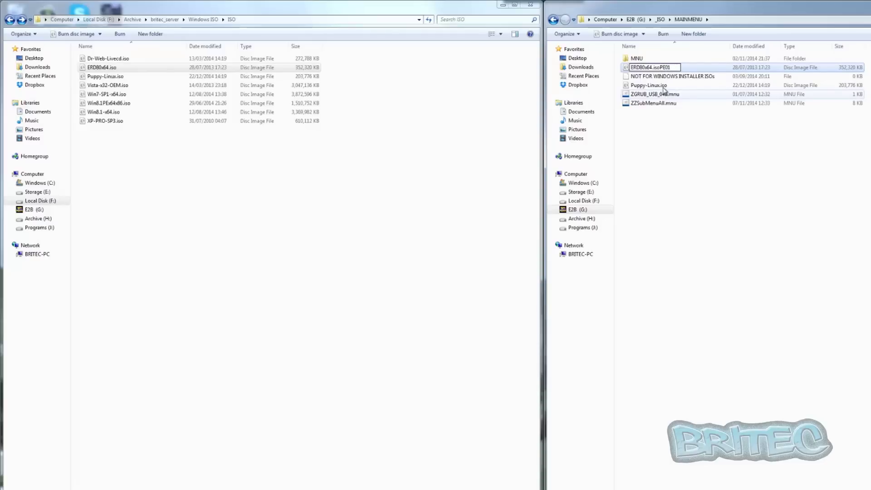
key("Return")
left_click(579, 305)
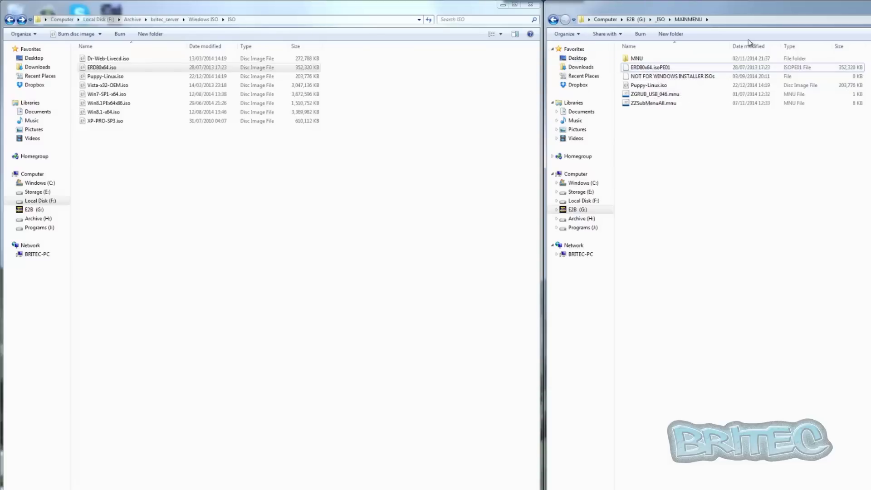
- Close both Explorer windows, the source ISO folder and the E2B drive's MAINMENU folder
left_click(532, 5)
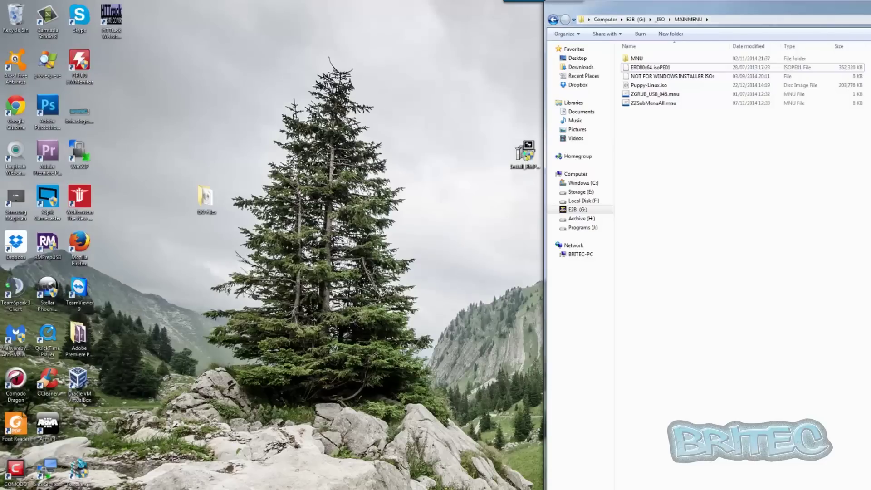
key("alt+F4")
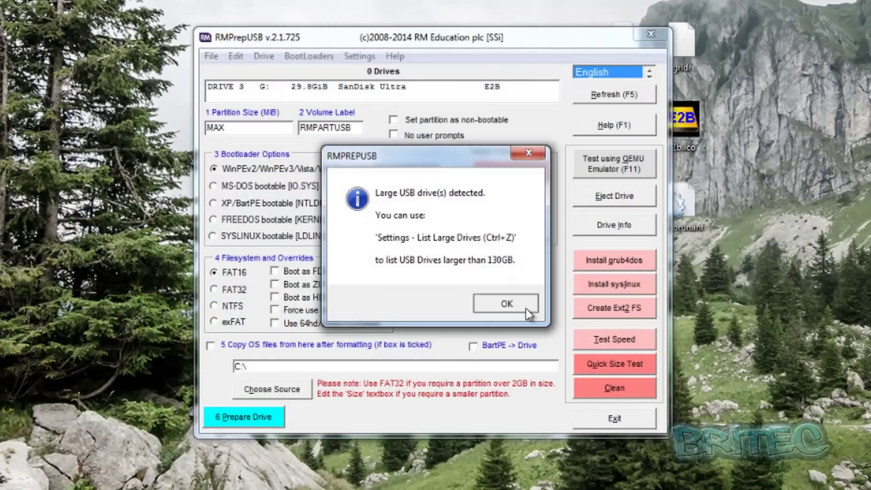
- In RMPrepUSB, dismiss the large-drive notice and make all files on the SanDisk Ultra E2B drive contiguous
left_click(526, 308)
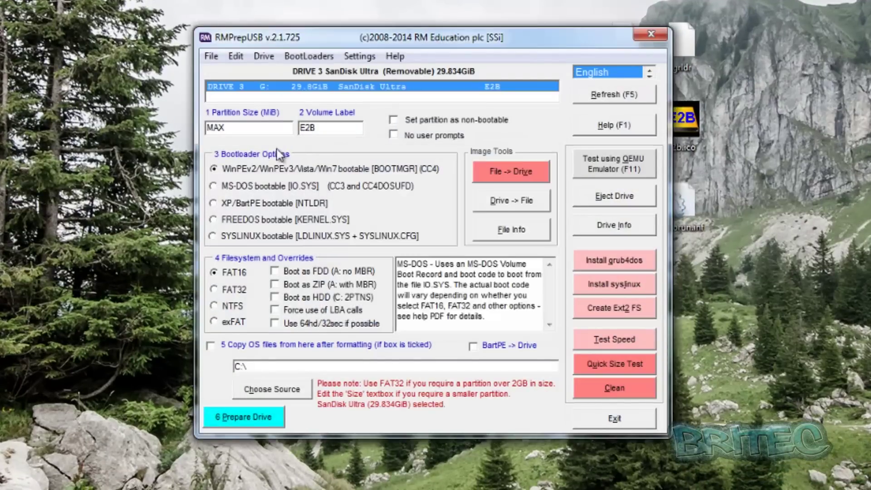
left_click(275, 90)
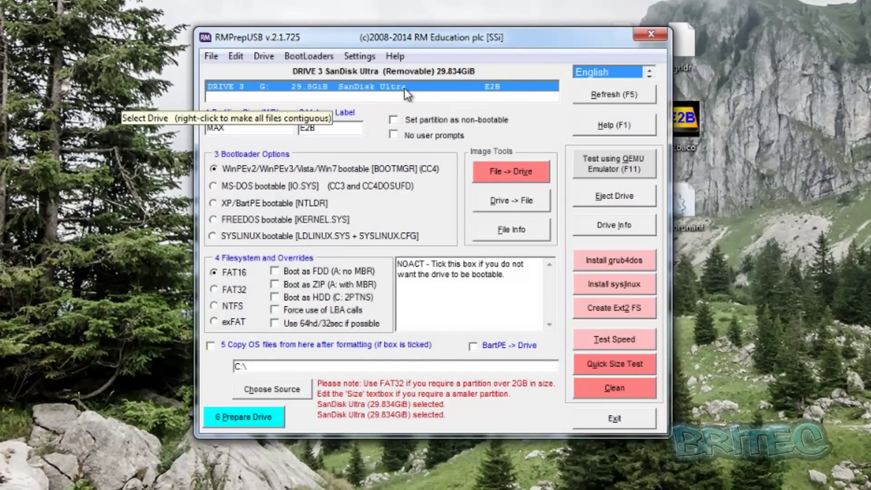
left_click(376, 88)
left_click(269, 58)
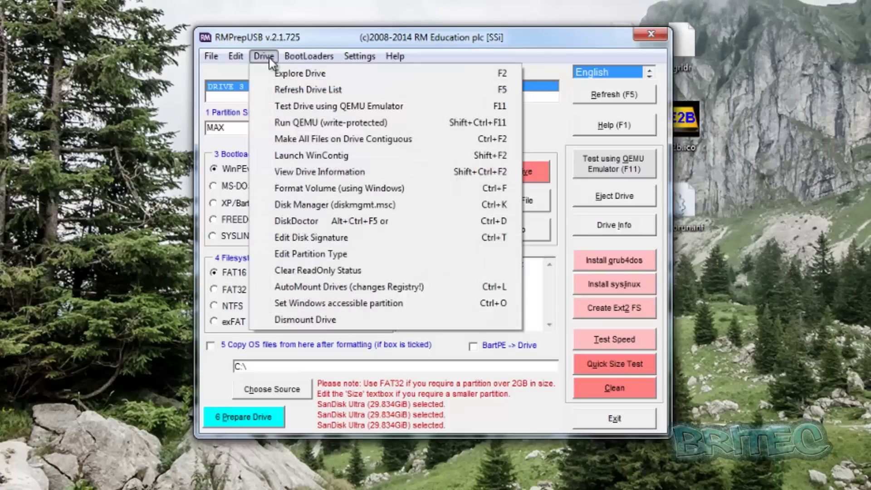
left_click(295, 143)
left_click(453, 271)
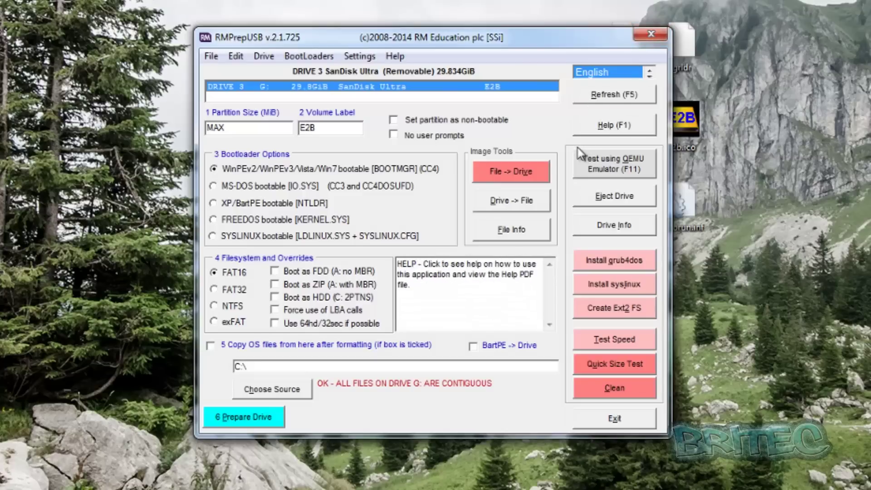
- Test the E2B drive by booting it in the QEMU emulator to the Easy2Boot main menu
left_click(621, 171)
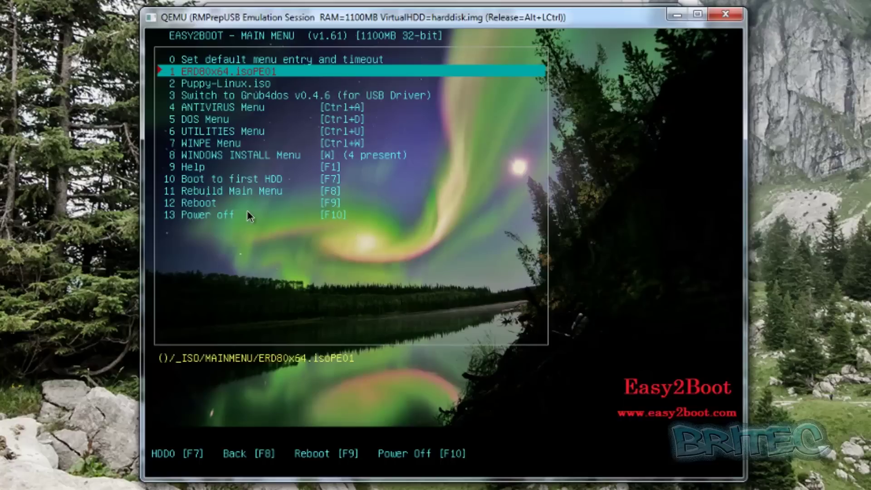
- Review the Easy2Boot main menu entries from ERD80x64.isoPE01 down to the WINDOWS INSTALL Menu
key("Down")
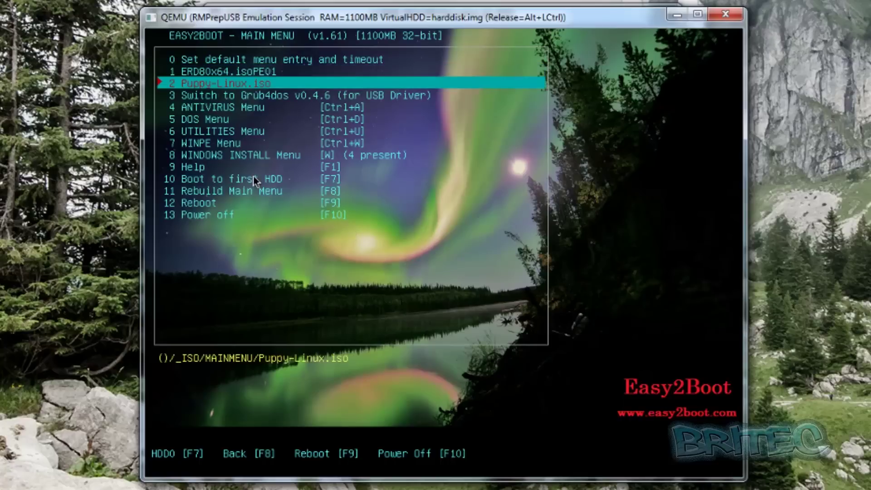
key("Down")
key("Down")
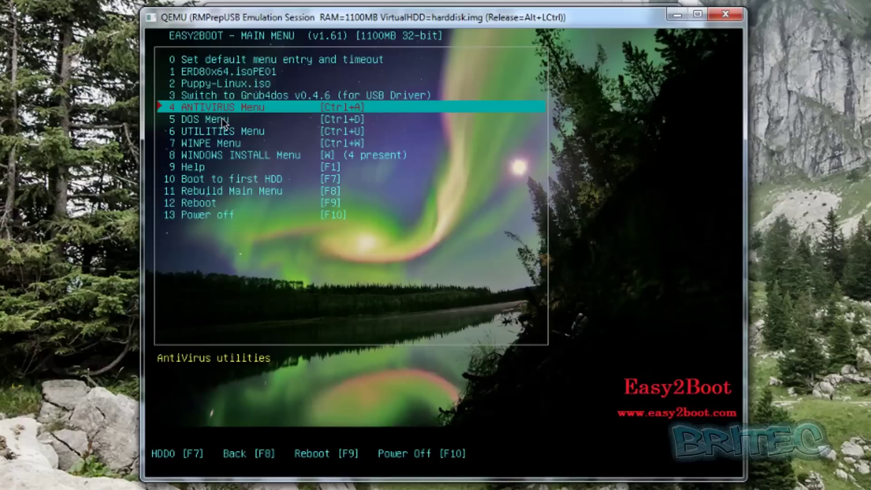
key("Down")
key("Down")
key("Down")
key("Down")
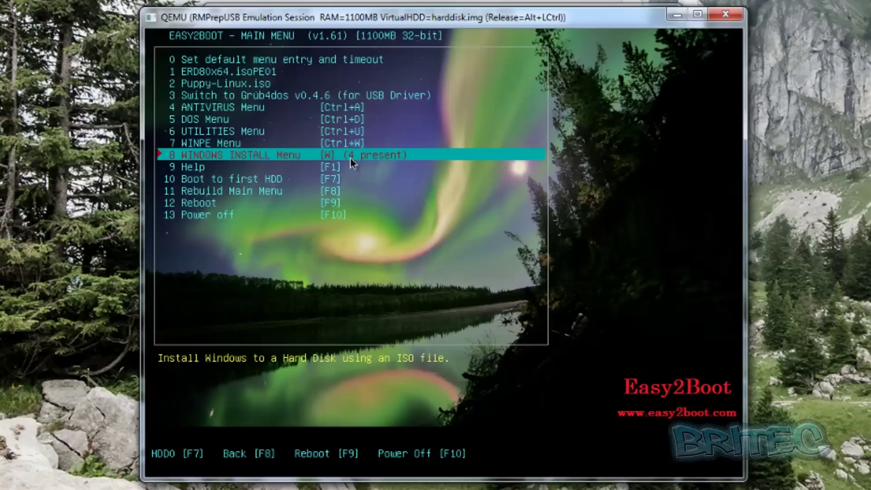
- Open the ANTIVIRUS Menu from the Easy2Boot main menu to check its ISO entries
key("Up")
key("Up")
key("Up")
key("Up")
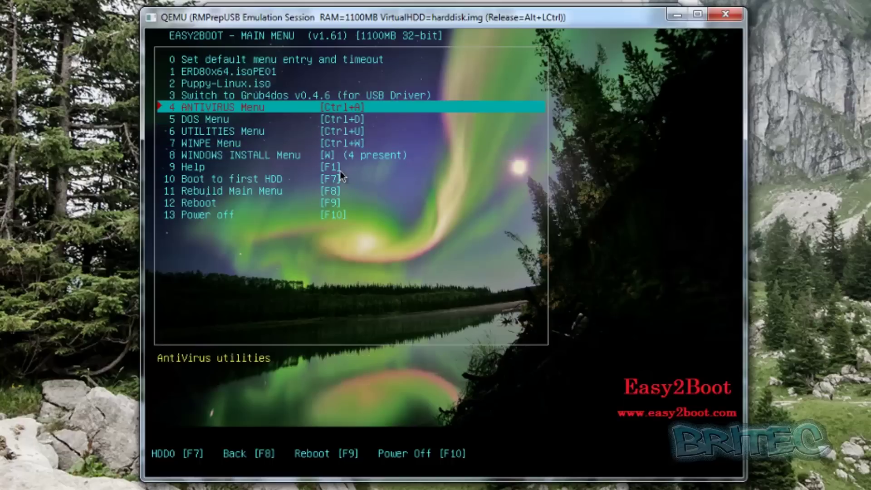
key("Return")
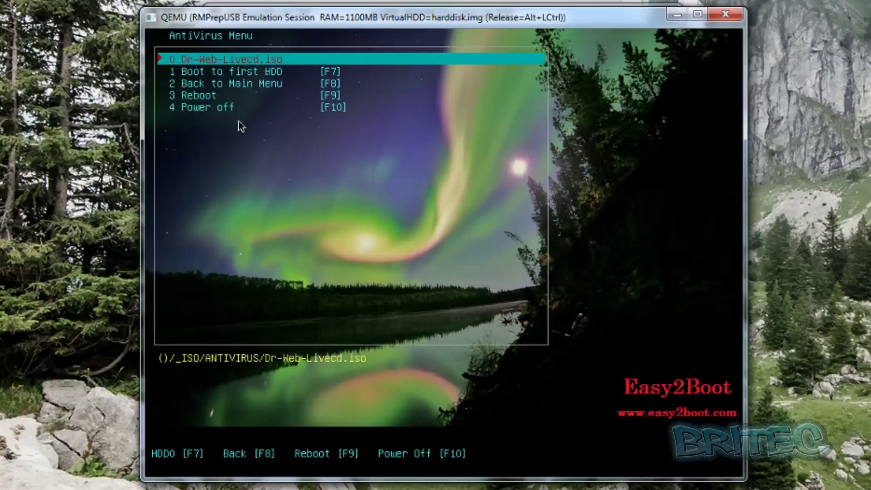
- Return from the AntiVirus menu to the main menu and open the WINDOWS INSTALL Menu
key("Return")
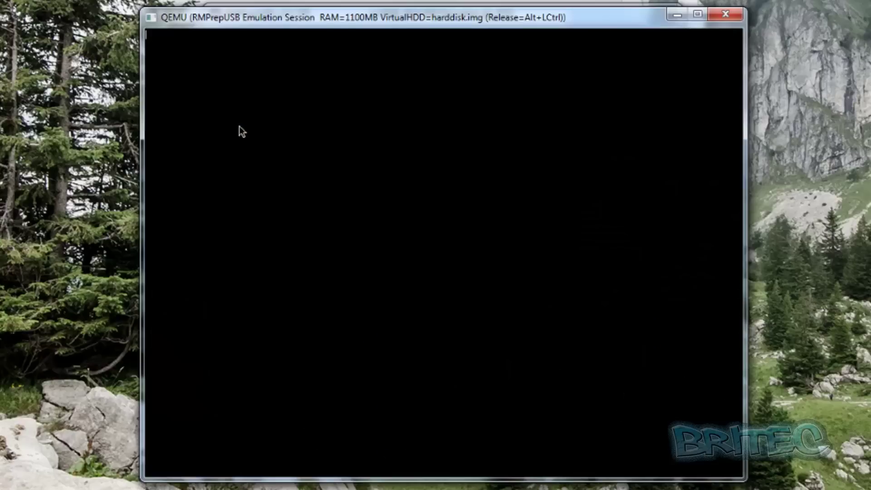
key("Down")
key("Down")
key("Down")
key("Down")
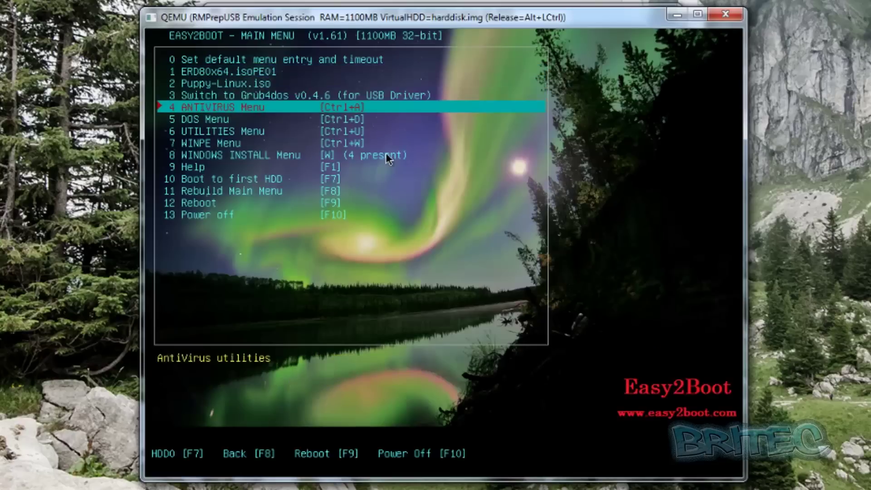
key("Down")
key("Down")
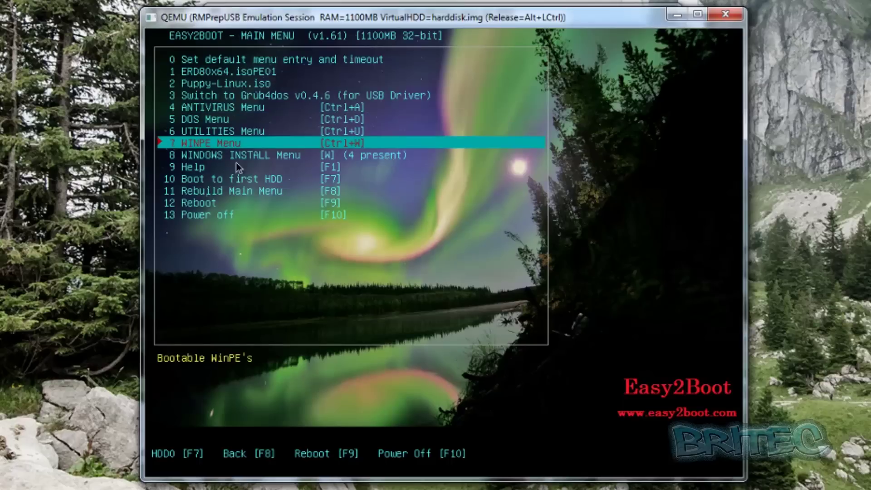
key("Down")
key("Return")
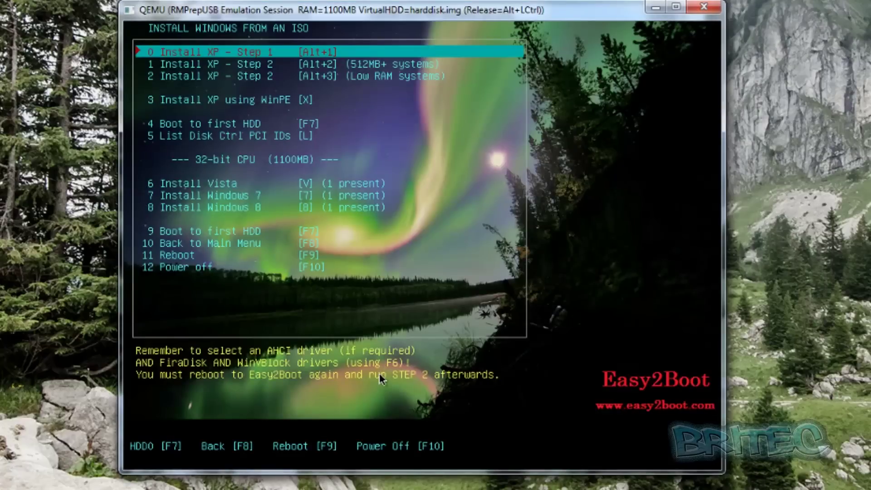
- Examine the Windows install menu entries for XP, Vista, Windows 7 and Windows 8
key("Down")
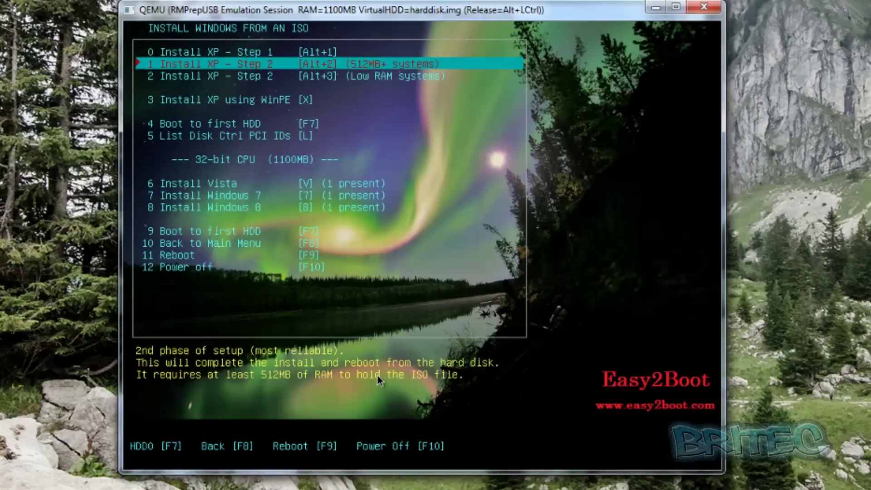
key("Down")
key("Down")
key("Down")
key("Down")
key("Down")
key("Down")
key("Up")
key("Up")
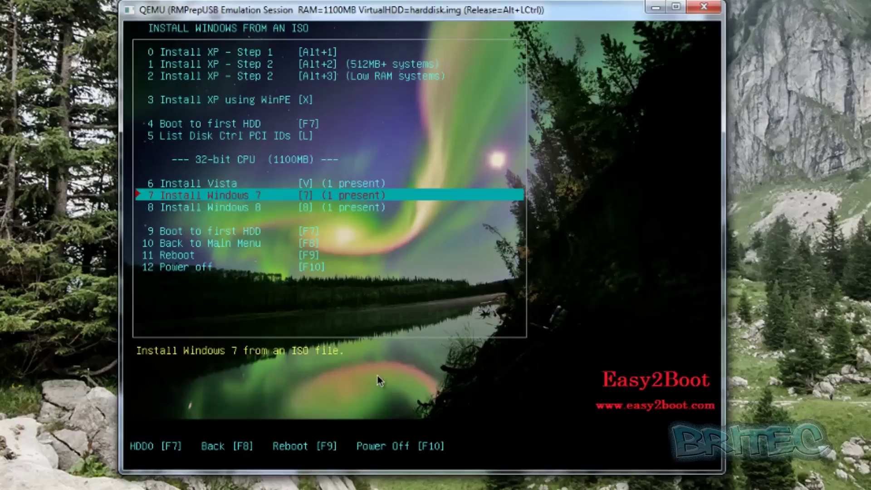
key("Down")
key("Down")
key("Down")
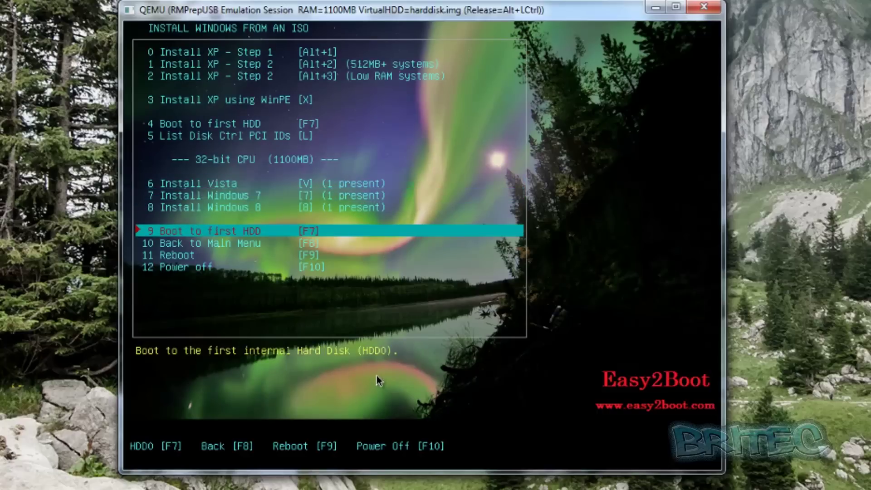
key("Up")
key("Up")
key("Up")
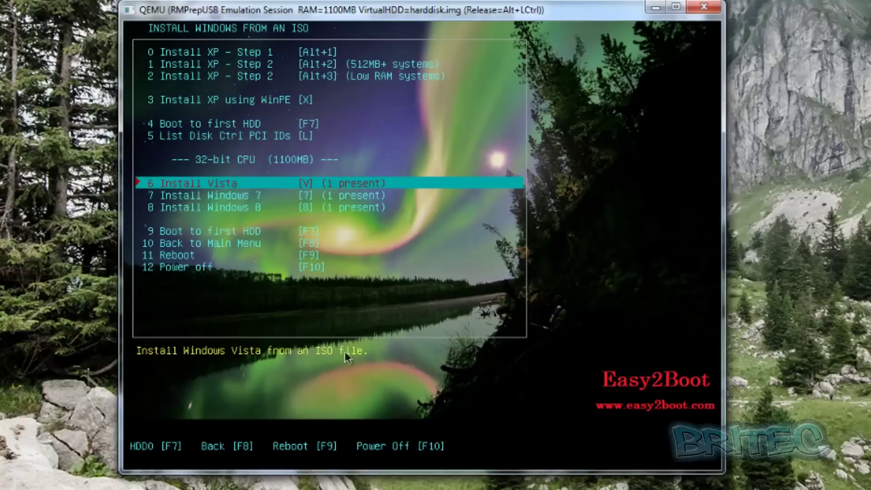
key("Down")
key("Down")
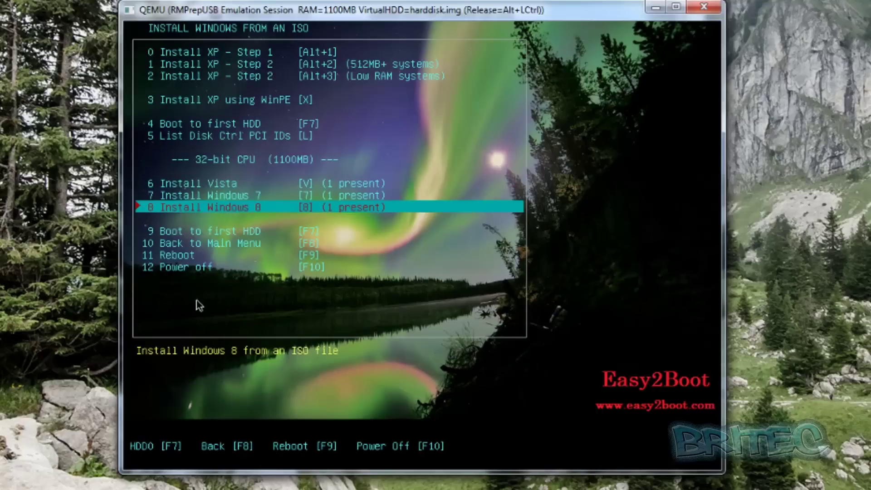
- Go back to the main menu and open the WINPE Menu to check its ISO entries
key("F8")
key("Down")
key("Down")
key("Down")
key("Down")
key("Down")
key("Down")
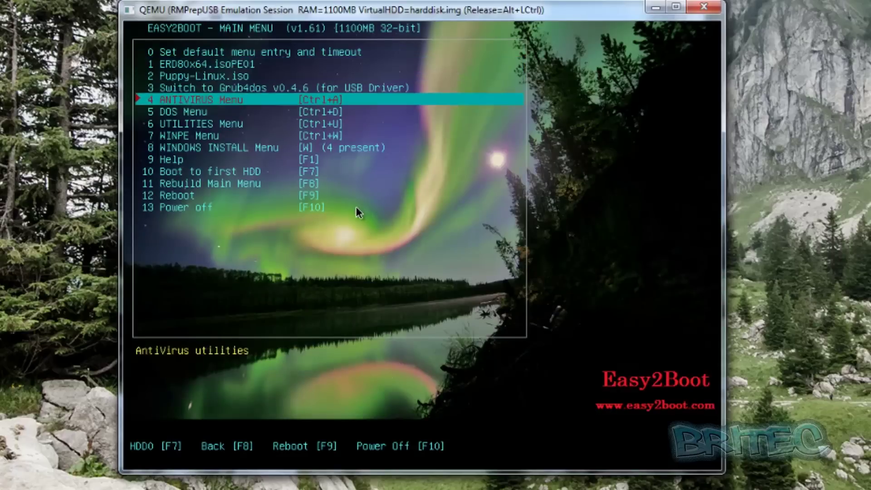
key("Return")
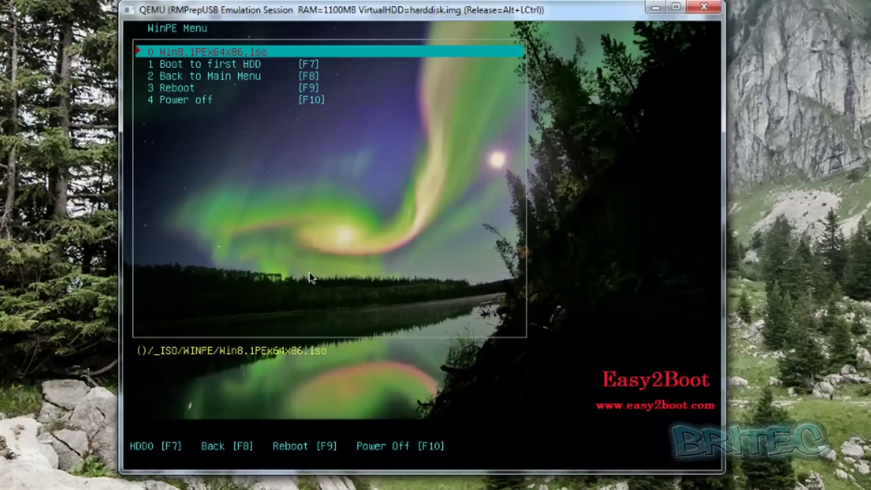
key("Down")
key("Up")
key("Return")
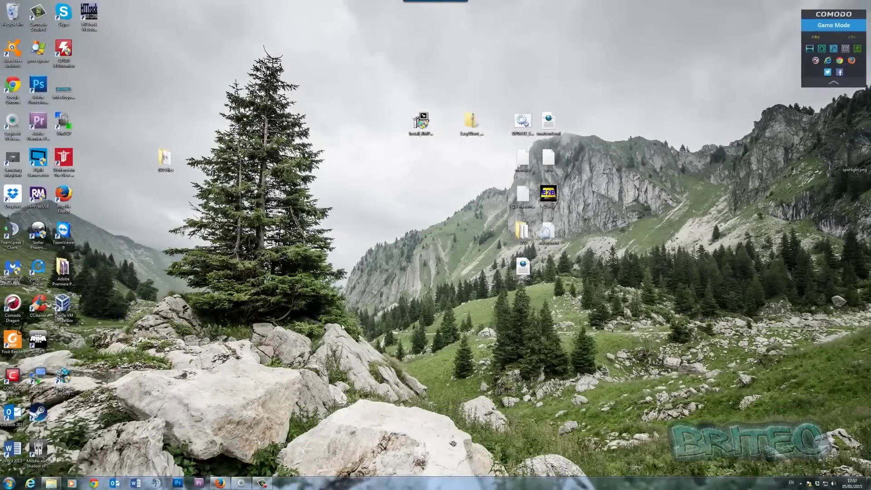